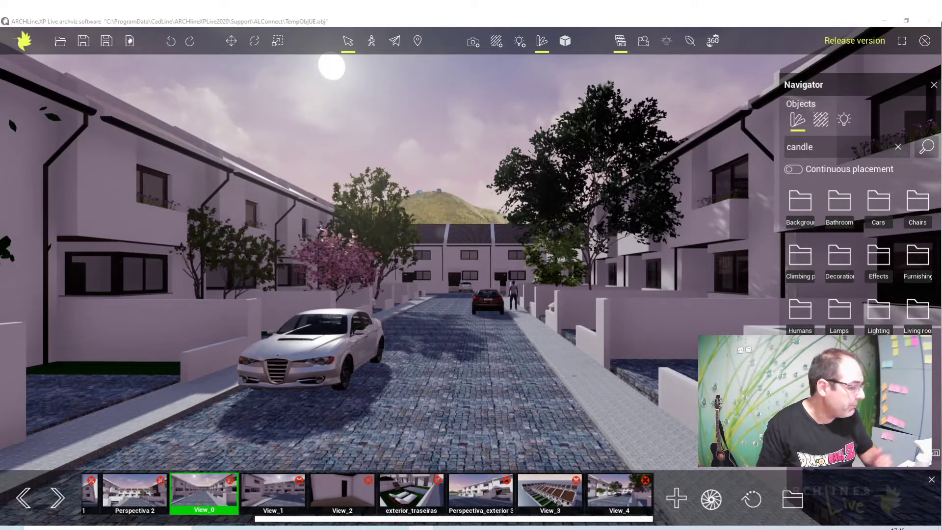
Preview Perspectiva 2, return to the View_0 street view, and save it as Camera 1
left_click(140, 498)
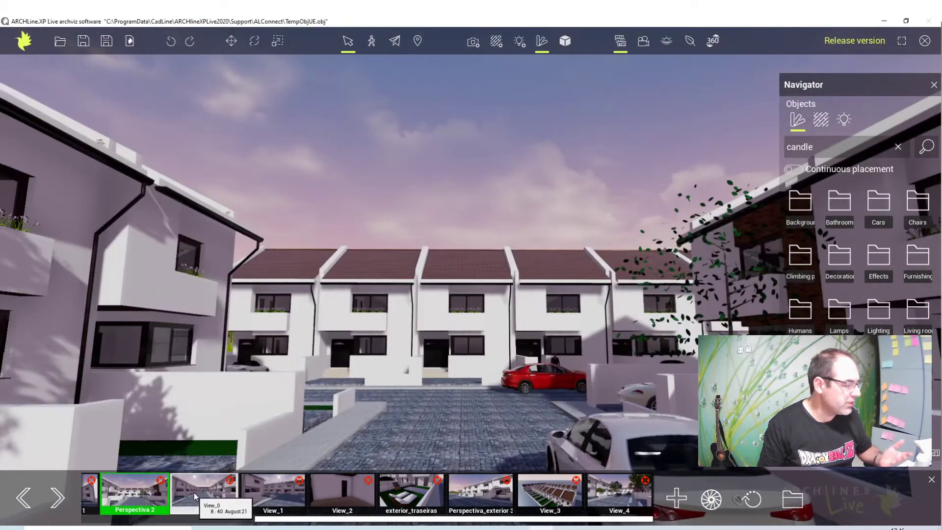
left_click(193, 493)
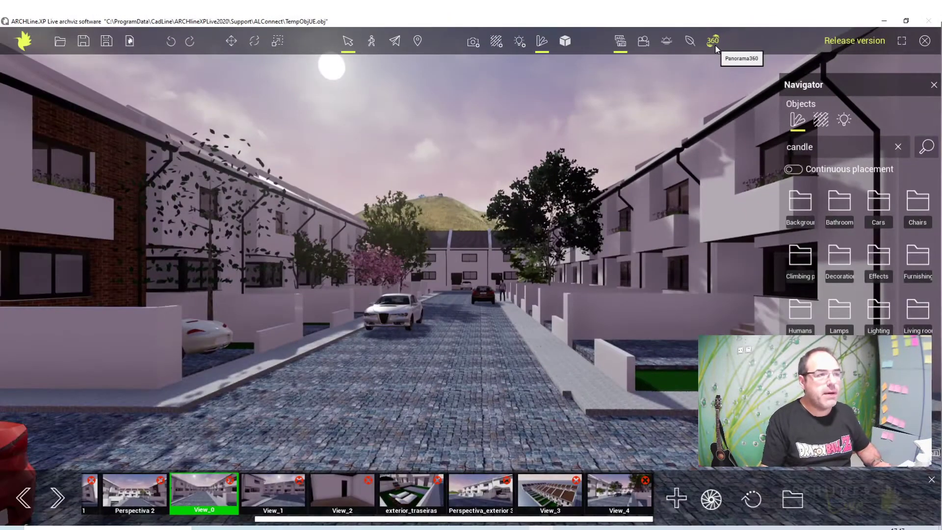
left_click(715, 45)
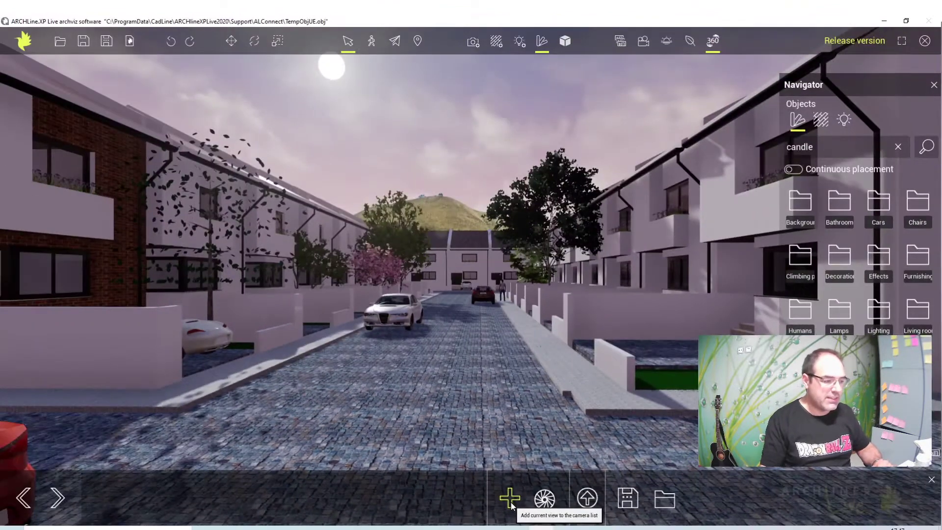
left_click(510, 502)
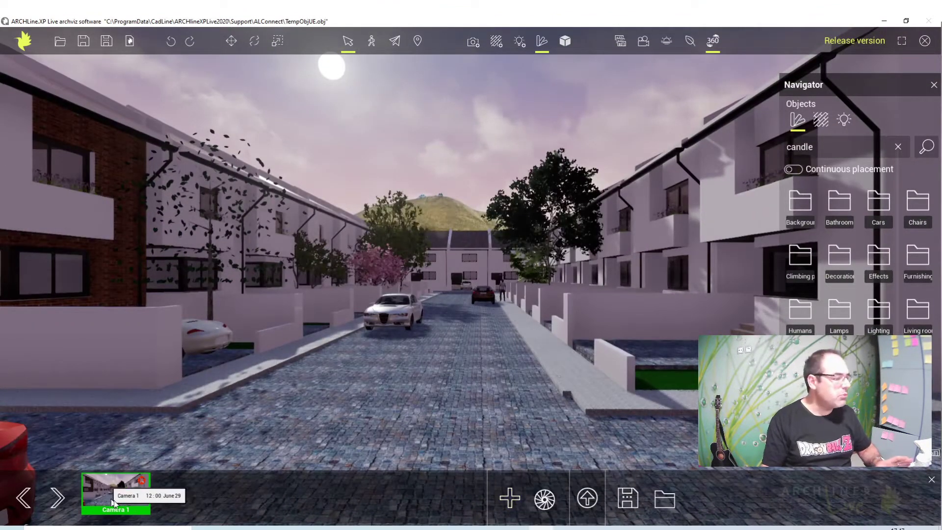
left_click(621, 47)
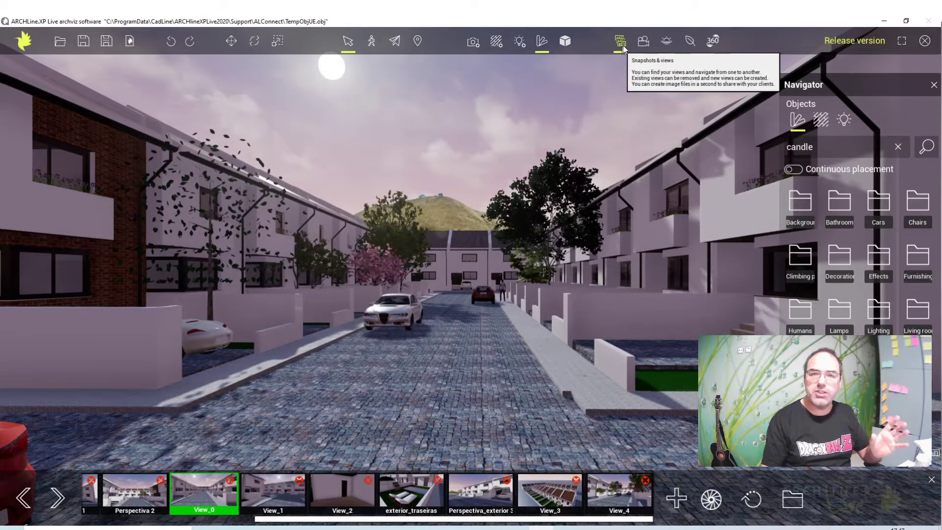
Generate the Panorama 360 content from Camera 1 as LIVE2_Panorama.htm
left_click(714, 43)
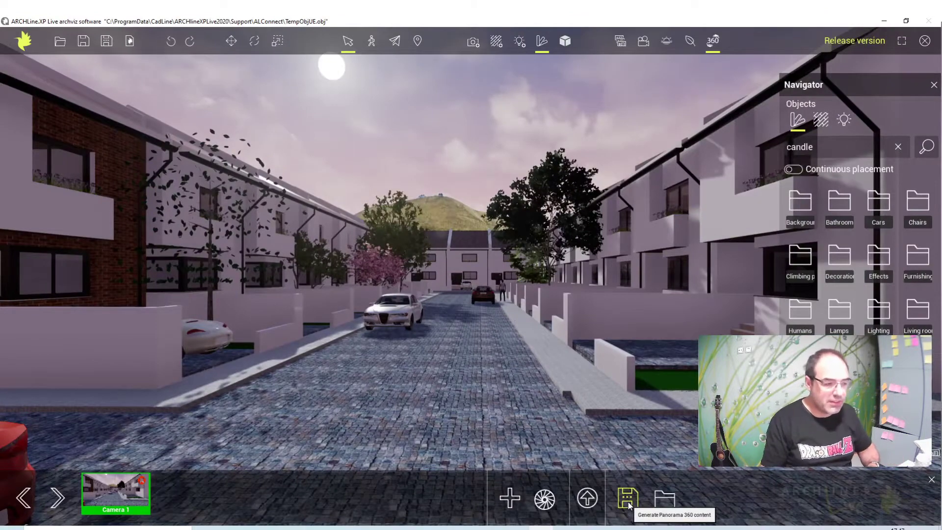
left_click(628, 506)
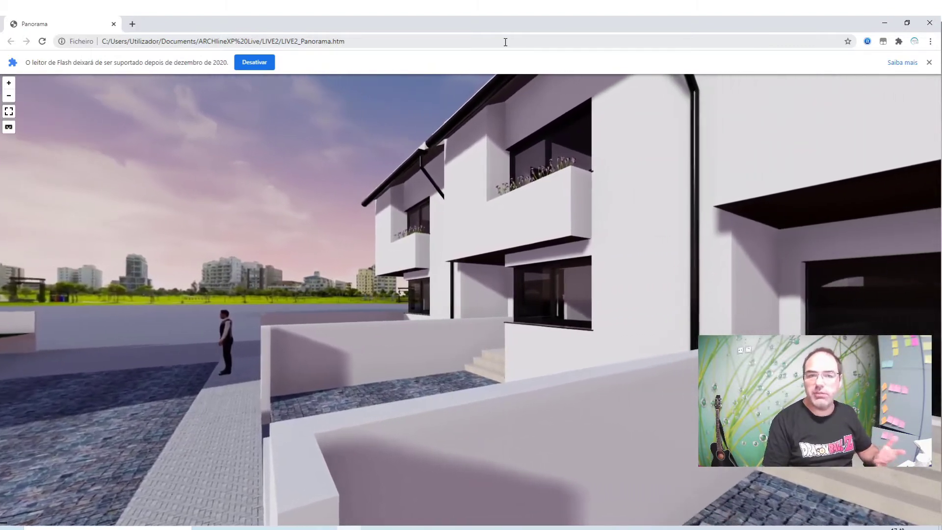
Rotate and tilt the street panorama across the houses and up toward the sun
scroll(294, 239, "up", 5)
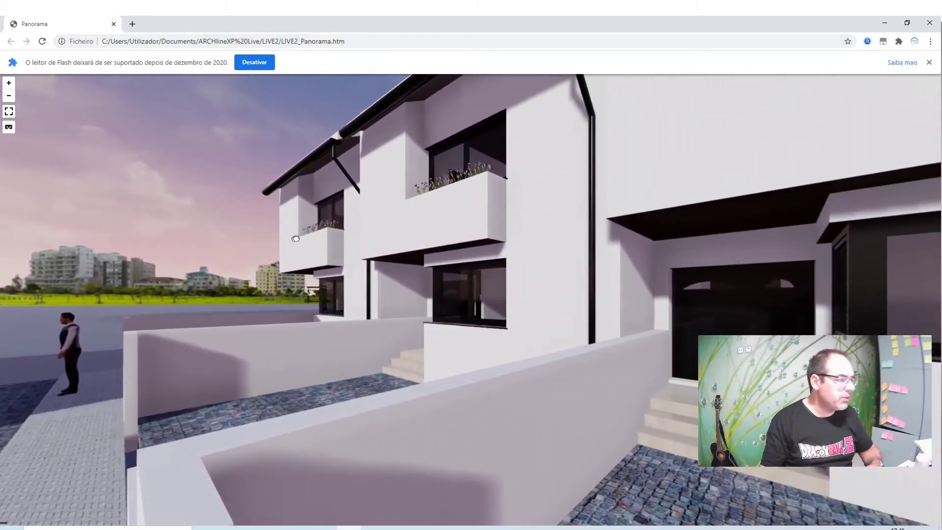
mouse_move(295, 239)
left_mouse_down()
mouse_move(577, 183)
mouse_move(427, 82)
left_mouse_up()
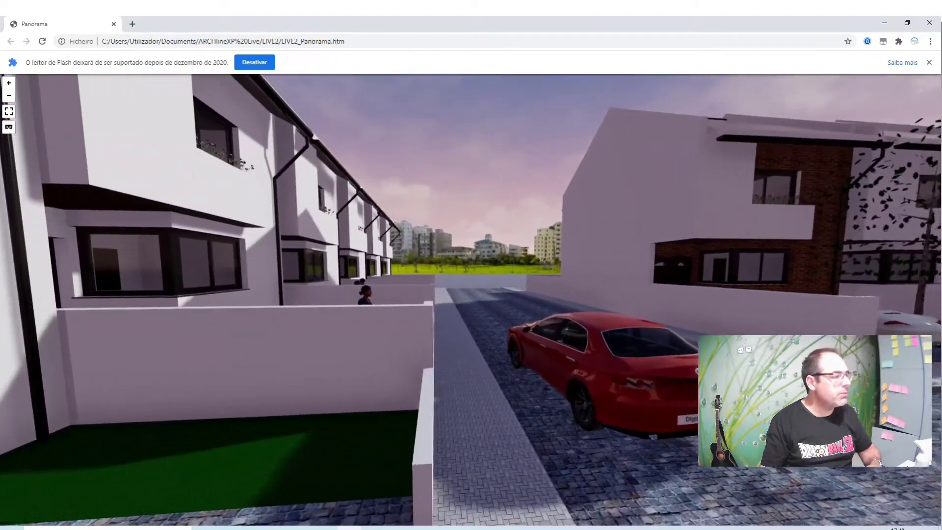
mouse_move(653, 255)
left_mouse_down()
mouse_move(789, 267)
mouse_move(372, 284)
mouse_move(225, 274)
left_mouse_up()
left_click_drag(437, 265, 451, 237)
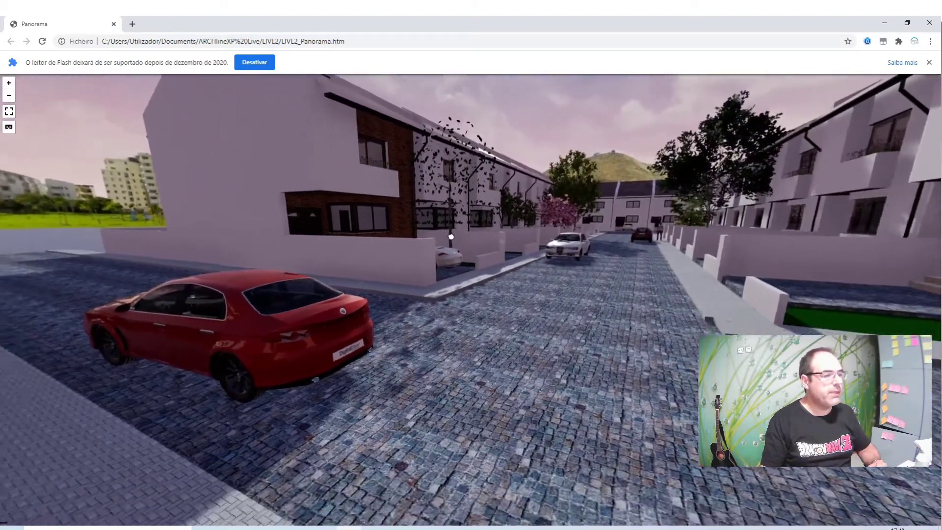
mouse_move(508, 236)
left_mouse_down()
mouse_move(595, 217)
mouse_move(650, 265)
mouse_move(498, 284)
mouse_move(443, 262)
mouse_move(425, 297)
mouse_move(379, 272)
mouse_move(409, 272)
mouse_move(278, 248)
mouse_move(240, 273)
mouse_move(327, 229)
mouse_move(379, 237)
mouse_move(340, 230)
left_mouse_up()
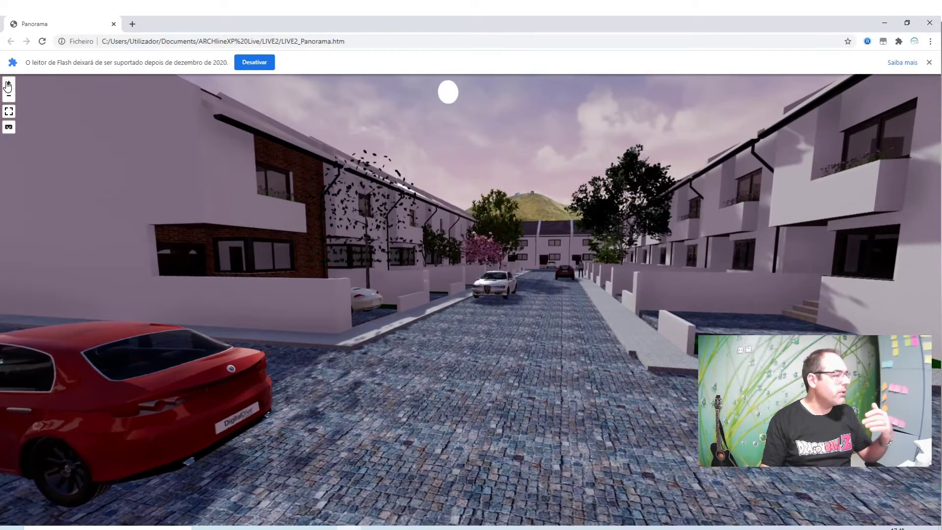
Zoom into the panorama, look around it briefly in full screen, then exit full screen
left_click(8, 83)
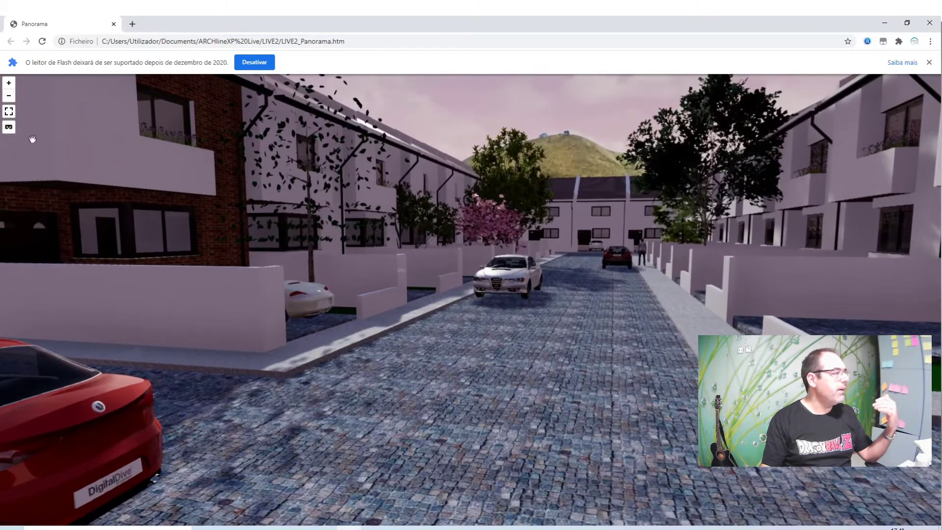
mouse_move(142, 265)
left_mouse_down()
mouse_move(377, 265)
mouse_move(46, 176)
mouse_move(1, 201)
mouse_move(1, 221)
left_mouse_up()
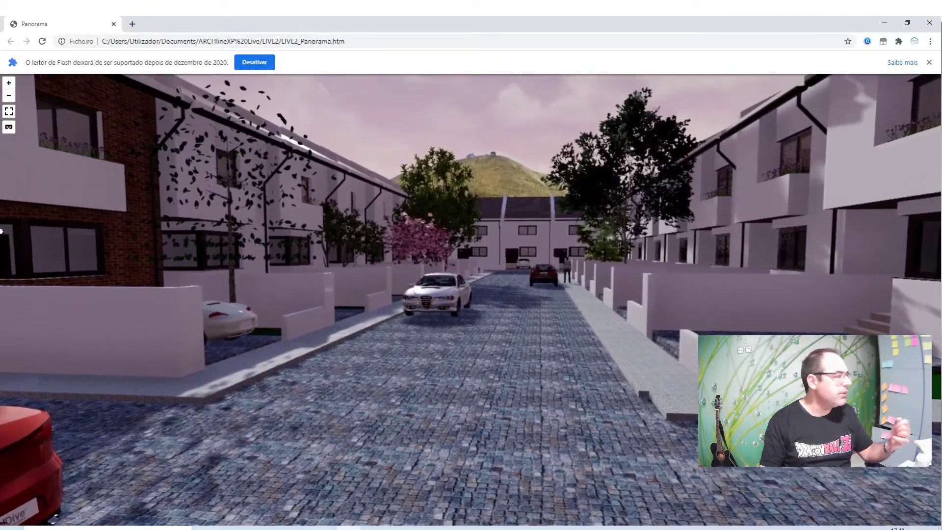
left_click(9, 112)
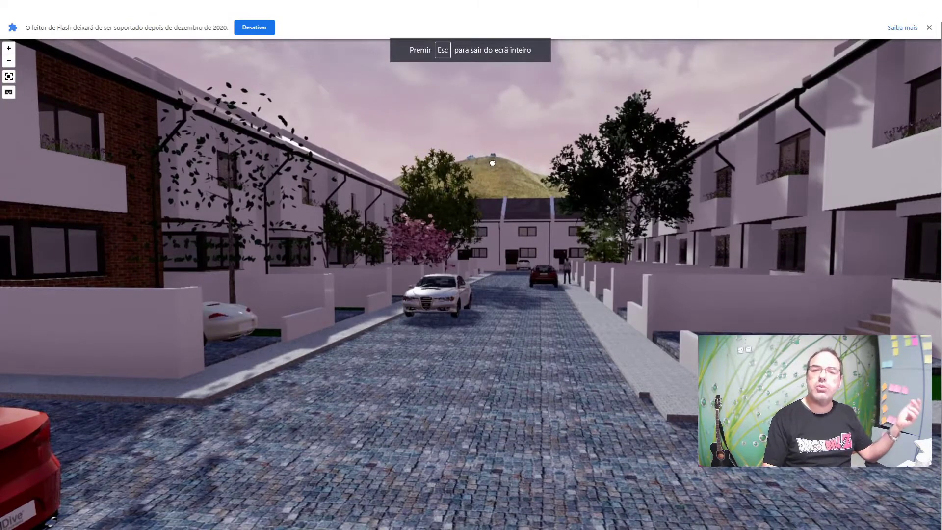
mouse_move(492, 163)
left_mouse_down()
mouse_move(572, 232)
mouse_move(44, 139)
left_mouse_up()
left_click(8, 79)
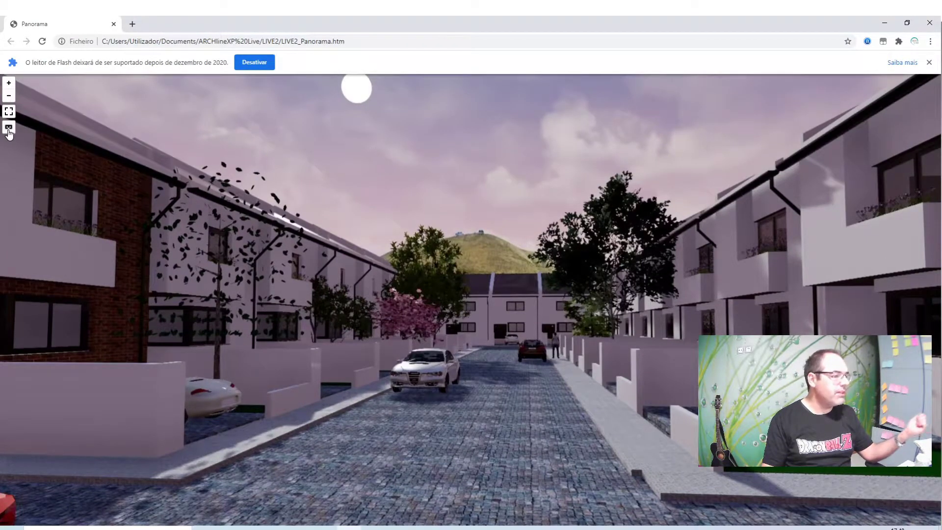
left_click(9, 129)
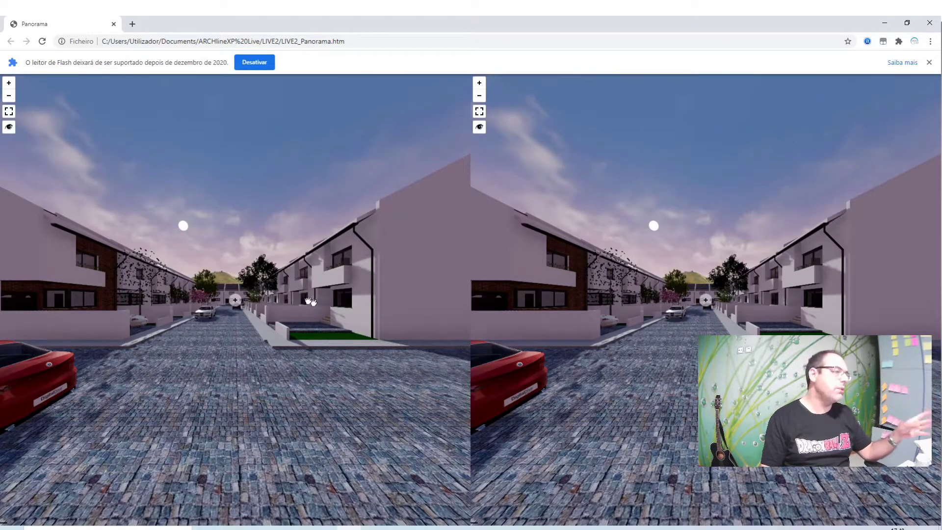
mouse_move(310, 301)
left_mouse_down()
mouse_move(349, 241)
mouse_move(408, 206)
mouse_move(466, 284)
mouse_move(31, 331)
mouse_move(445, 336)
mouse_move(235, 298)
mouse_move(166, 327)
mouse_move(364, 374)
mouse_move(277, 452)
mouse_move(505, 450)
left_mouse_up()
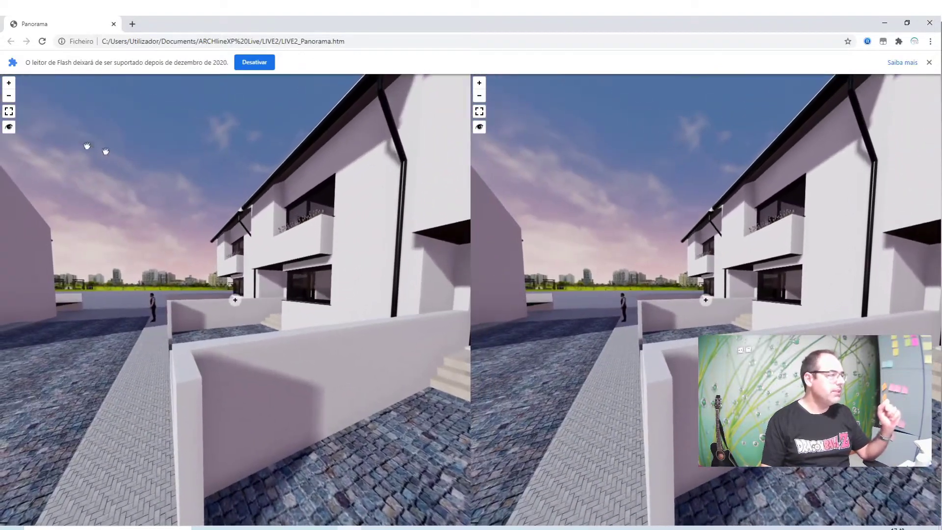
left_click(7, 128)
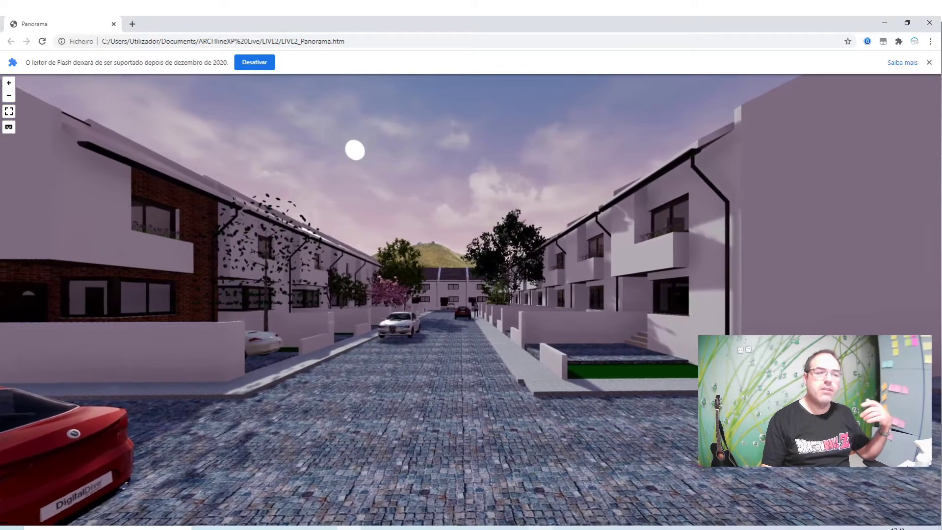
Return to ARCHLine.XP Live at the Camera 1 viewpoint and move forward along the street
left_click(541, 493)
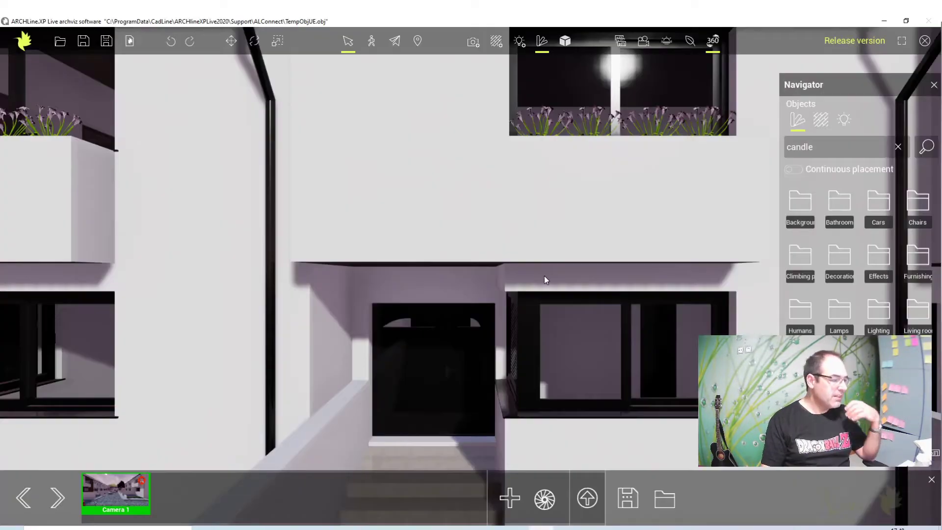
left_click(118, 490)
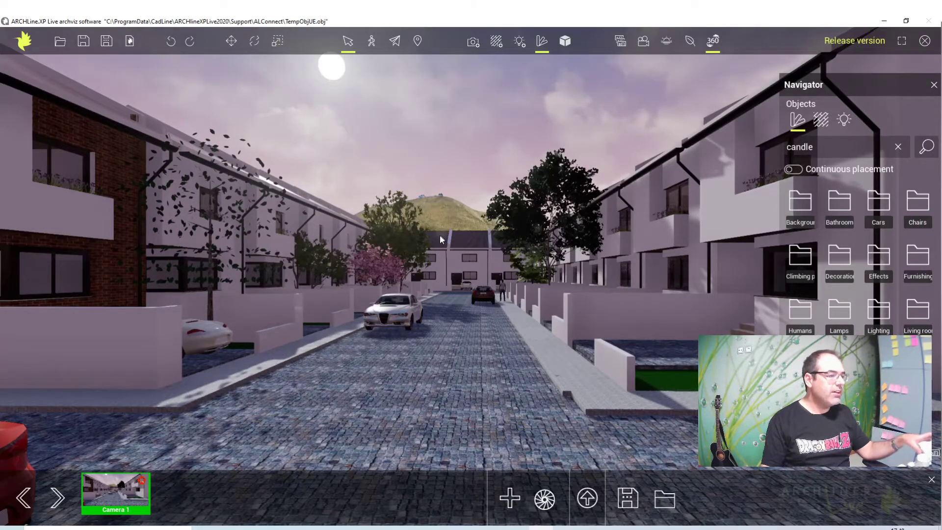
key("w")
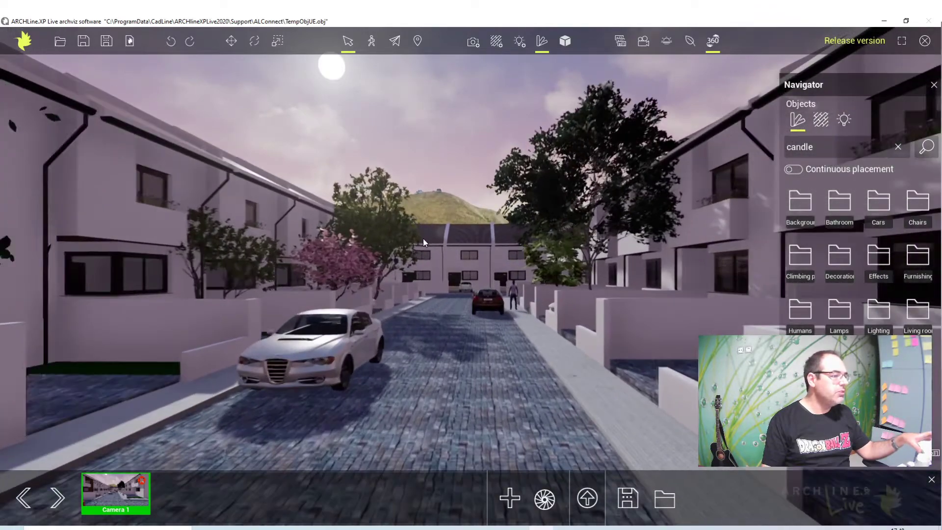
key("w")
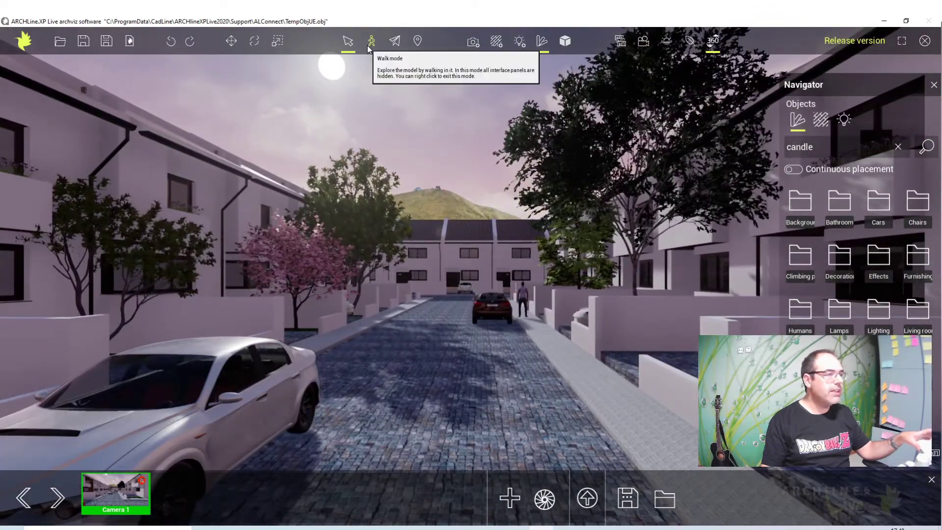
Walk past the parked cars until facing straight down the street, then exit walk mode
left_click(371, 41)
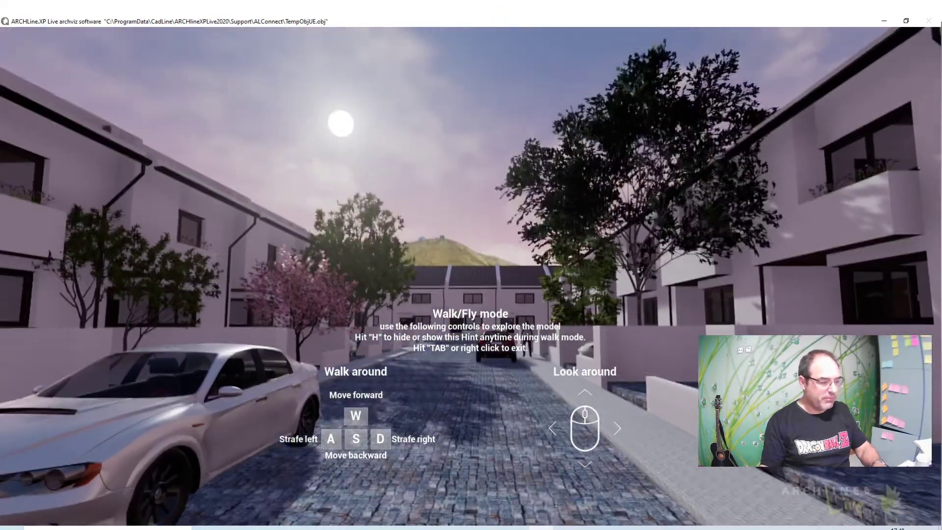
key("w")
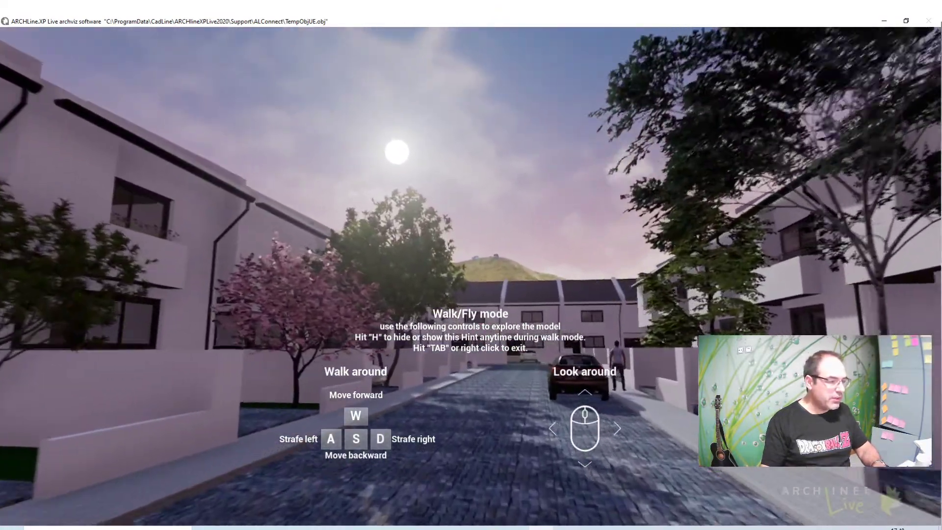
key("w")
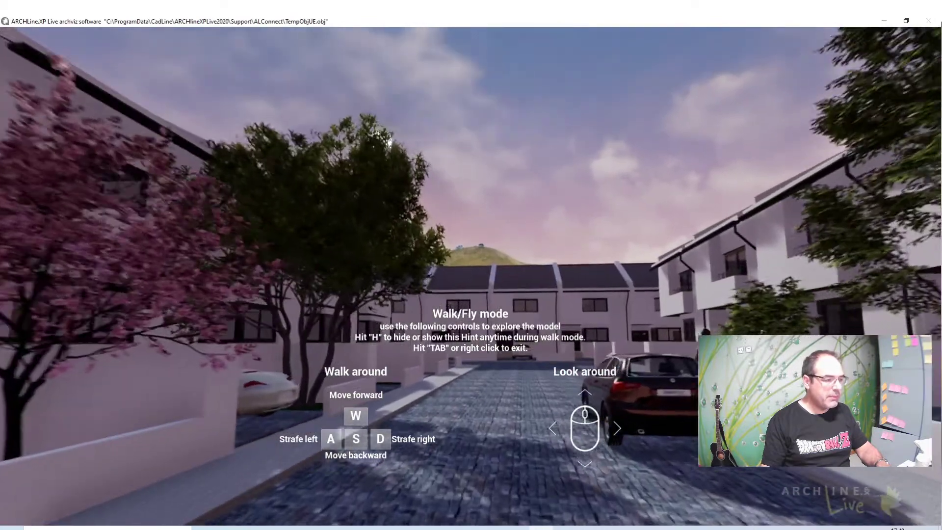
key("w")
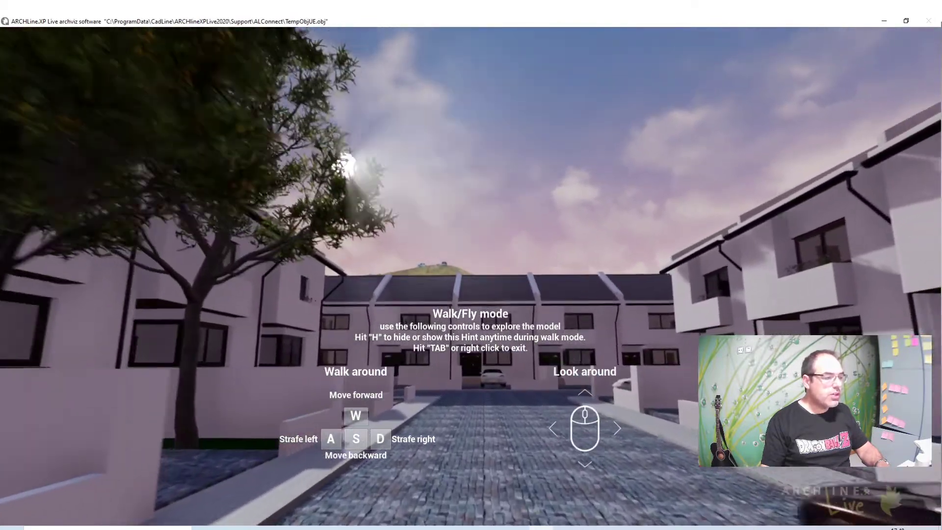
key("w")
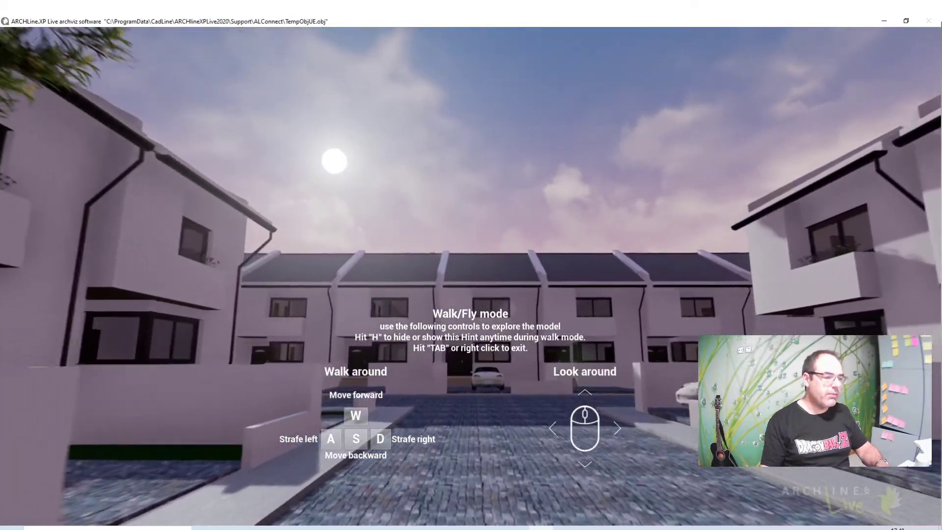
key("w")
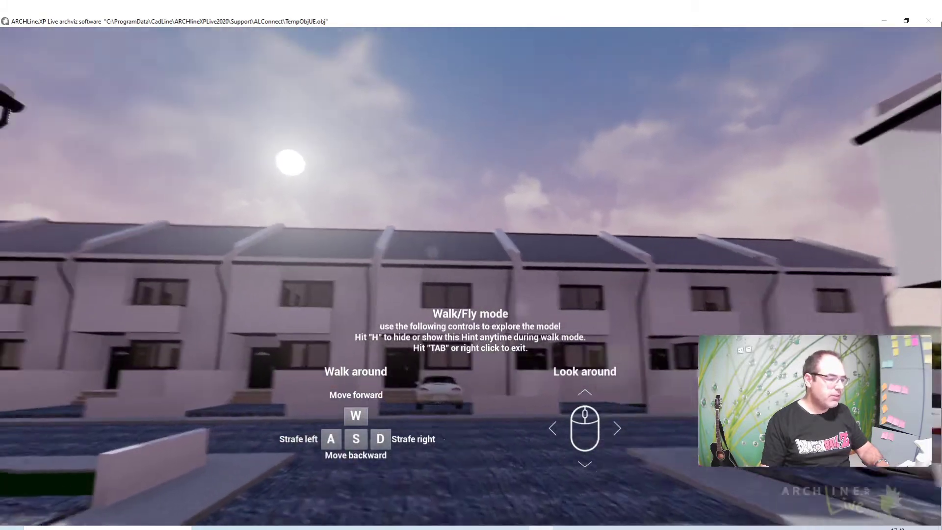
key("w")
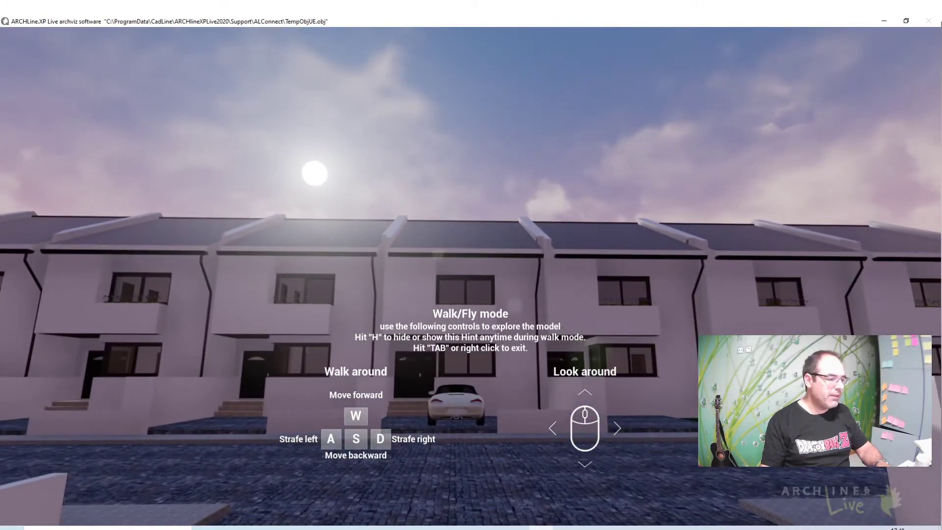
key("w")
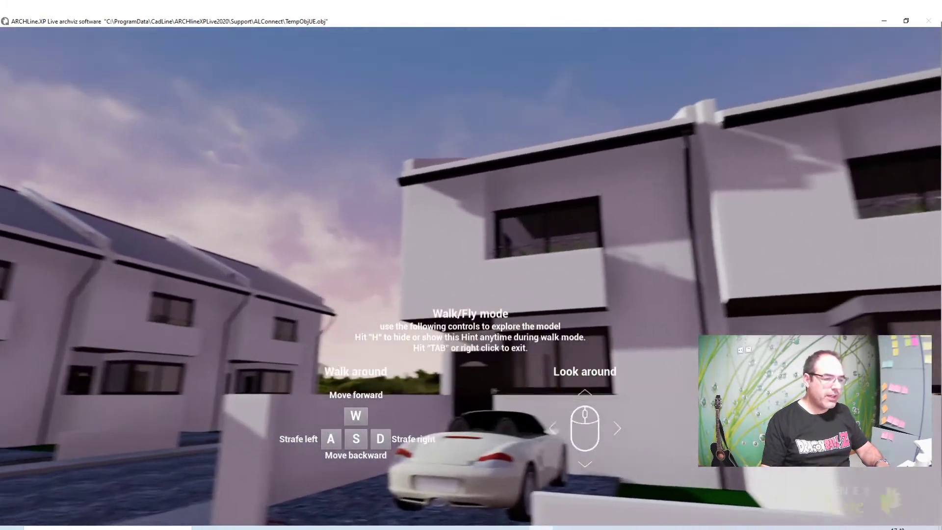
key("w")
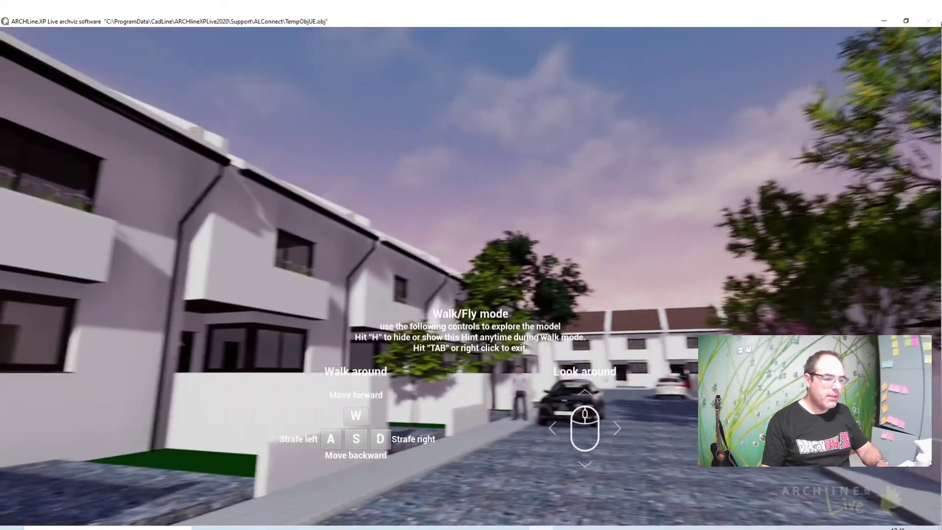
key("w")
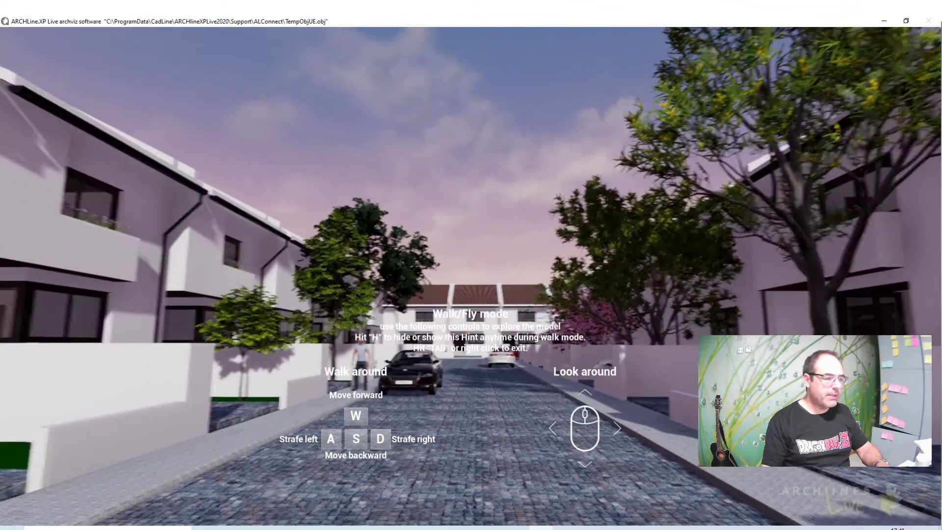
key("w")
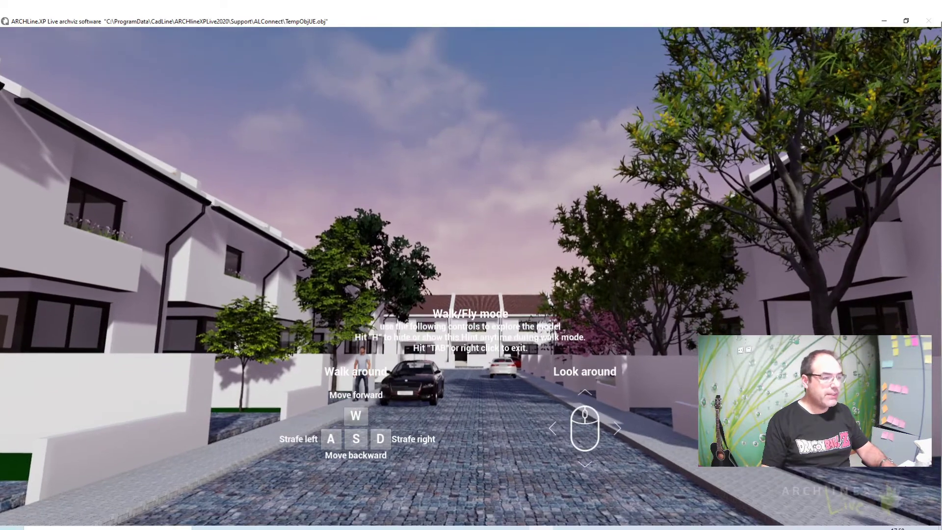
key("Tab")
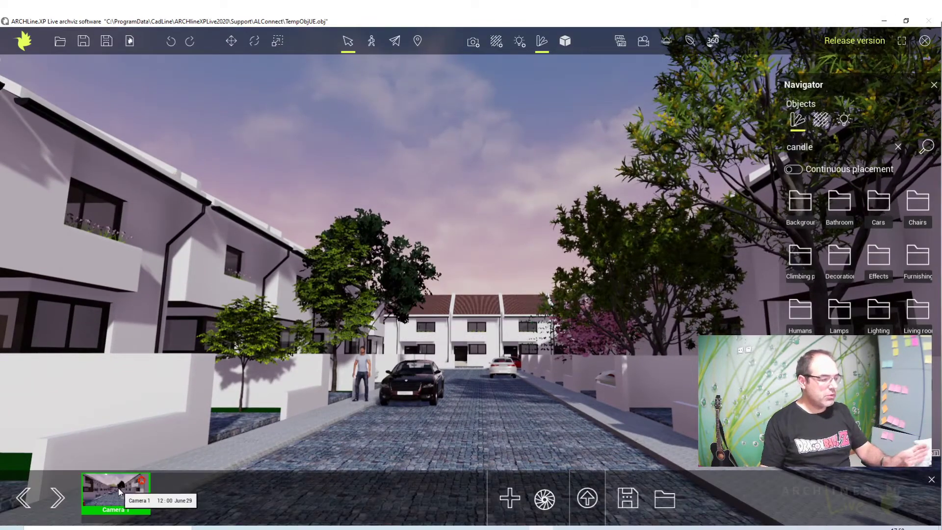
Add the down-the-street view as Camera 2, then generate the tour past the unlinked-camera warning
left_click(509, 500)
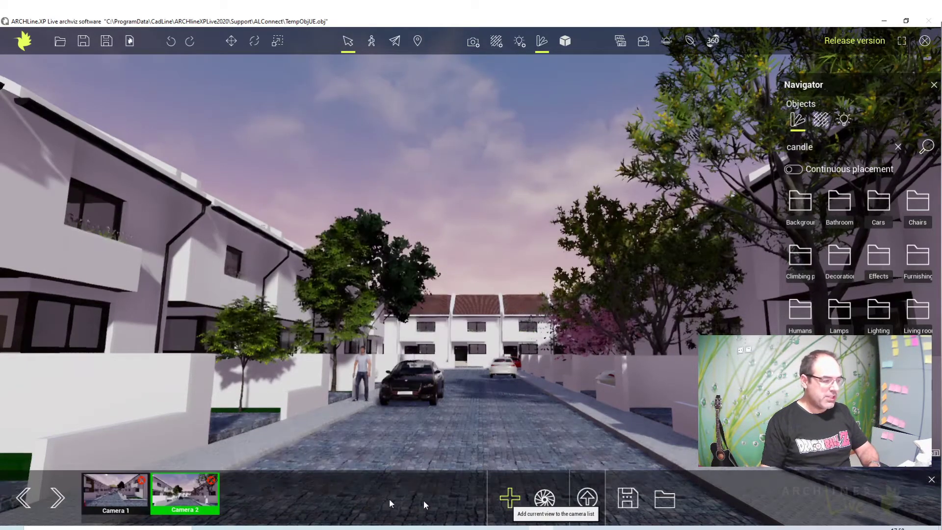
left_click(111, 505)
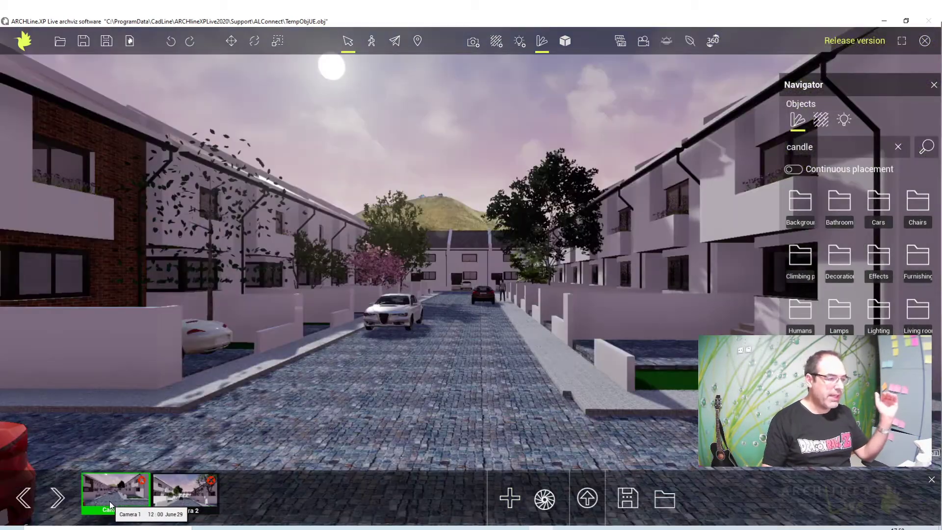
left_click(182, 491)
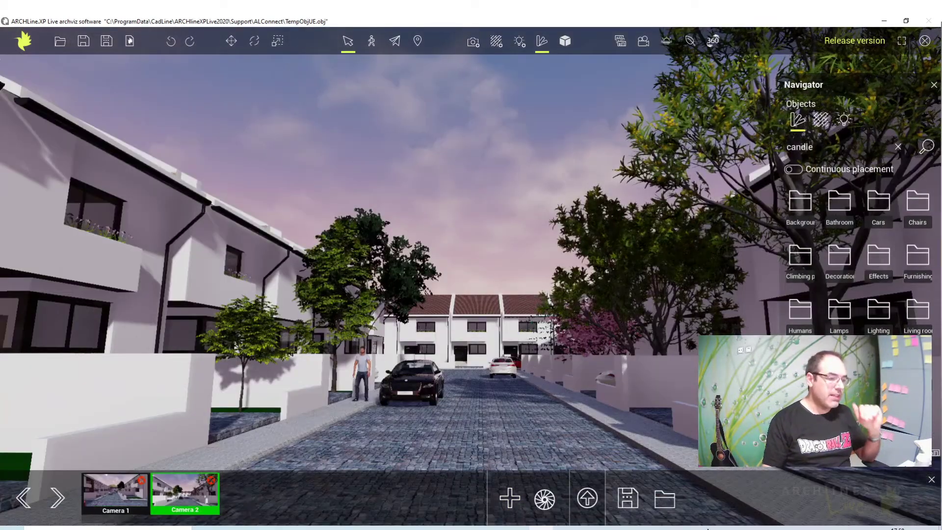
left_click(629, 499)
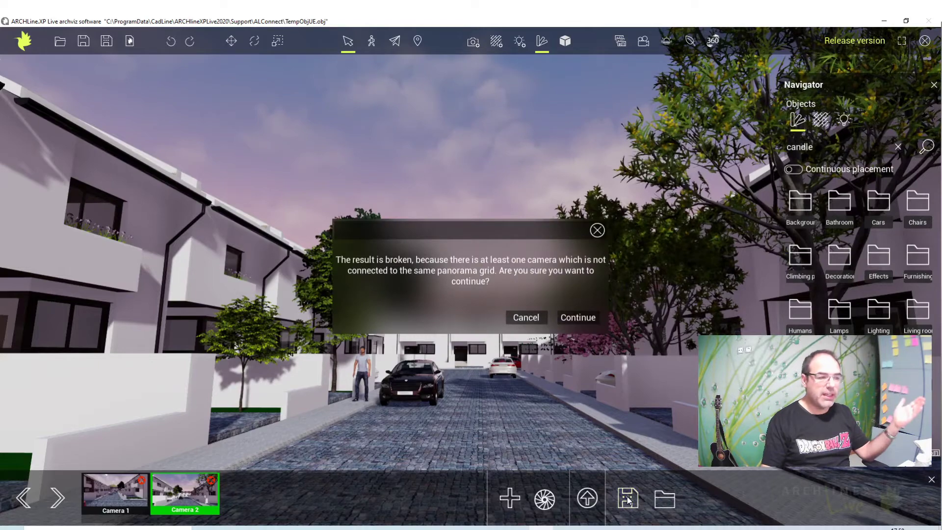
left_click(582, 319)
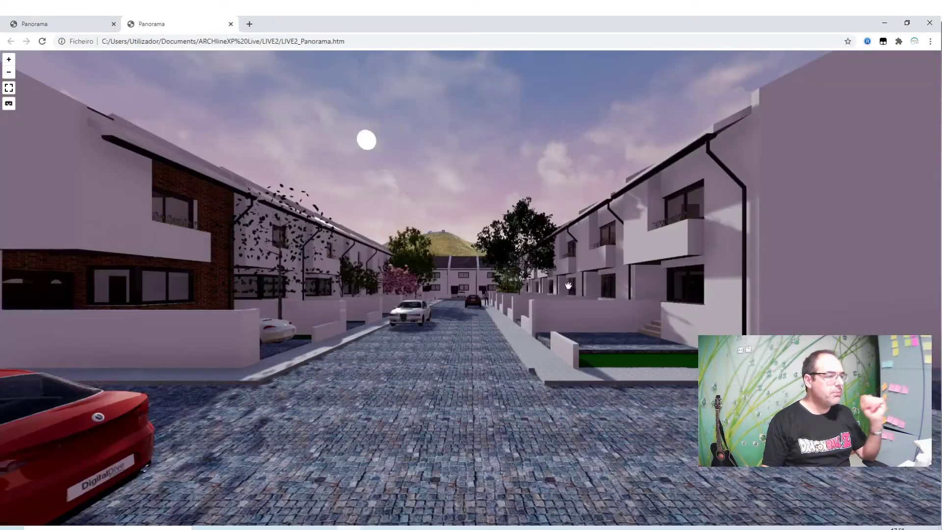
Look around the new panorama, compare it with the earlier tab, then return to ARCHLine.XP Live
mouse_move(431, 287)
left_mouse_down()
mouse_move(309, 275)
mouse_move(16, 25)
left_mouse_up()
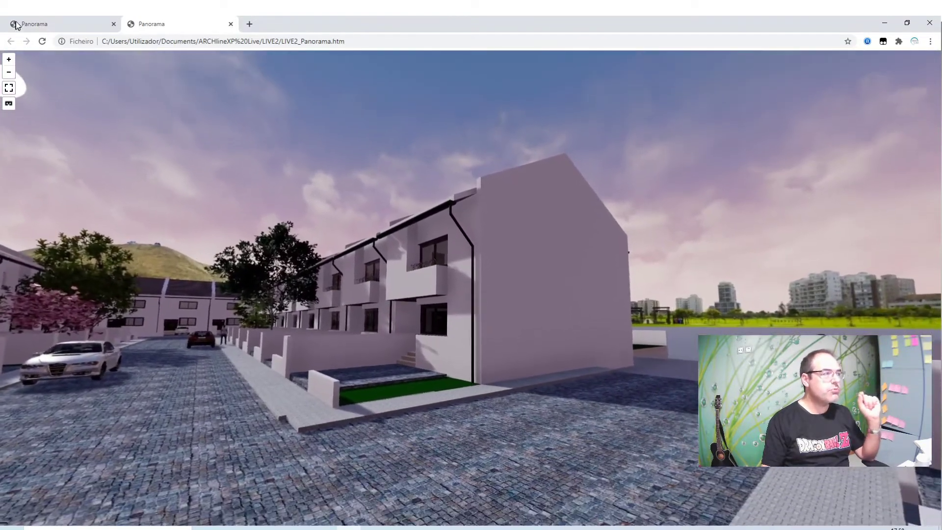
left_click(16, 26)
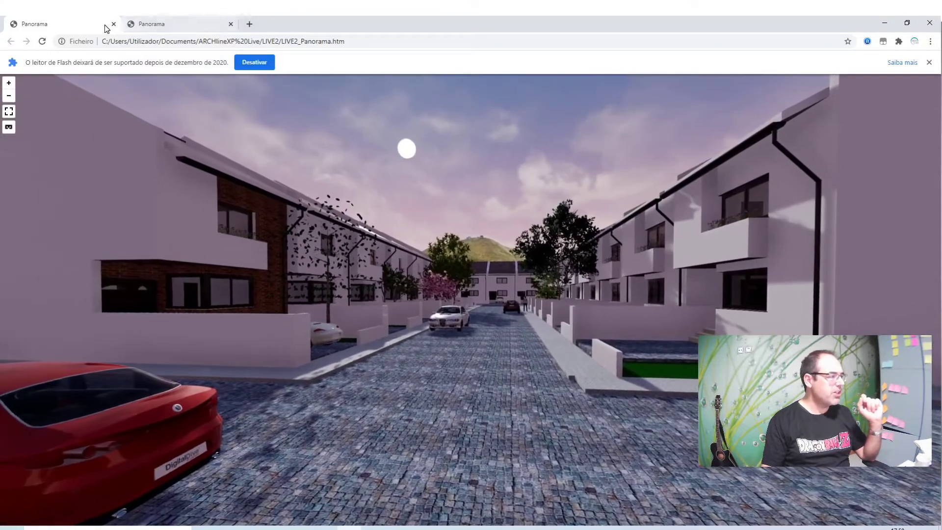
left_click(147, 24)
key("alt+Tab")
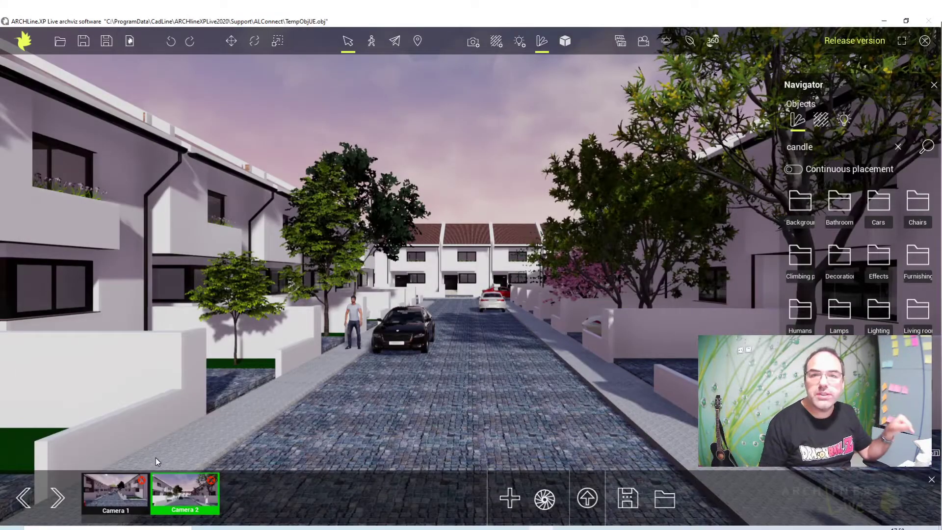
Switch between the Camera 1 and Camera 2 views, ending on Camera 1
left_click(130, 496)
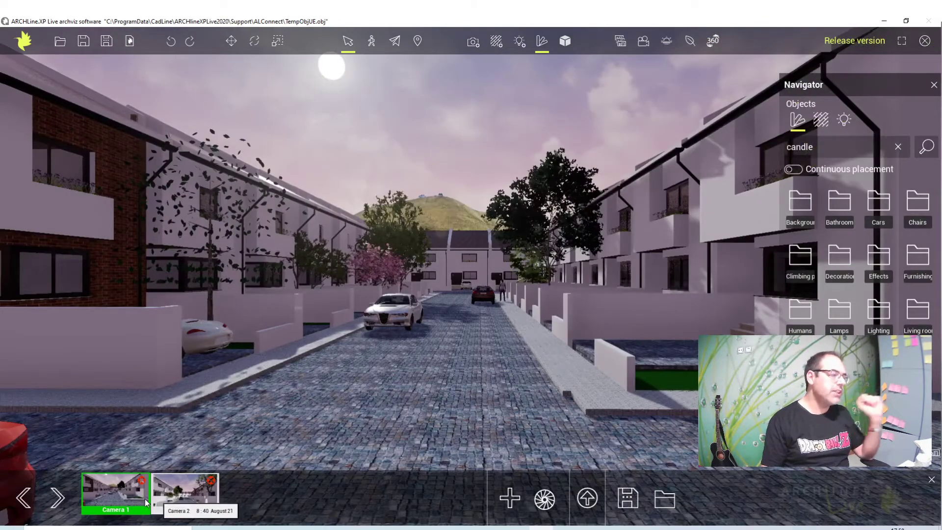
left_click(158, 499)
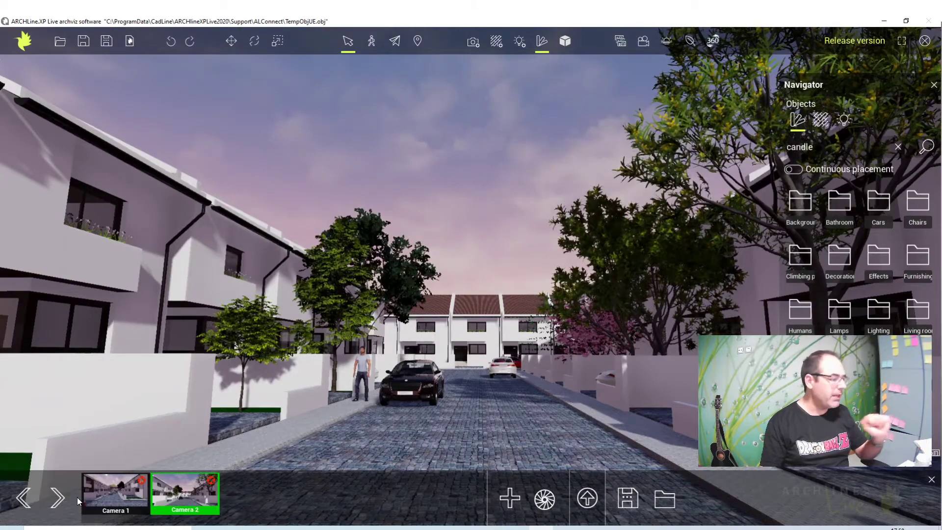
left_click(116, 506)
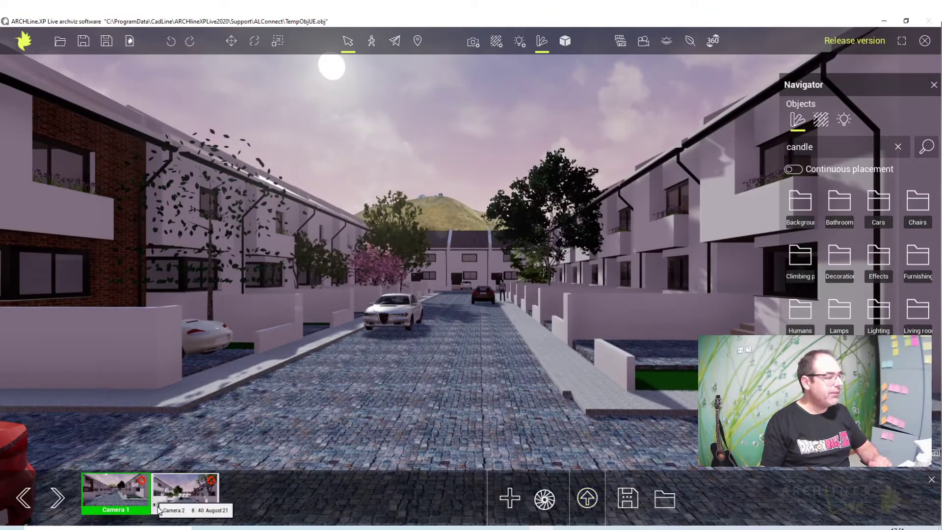
Place a Camera 2 portal far down Camera 1's street view, then switch to Camera 2
left_click(587, 498)
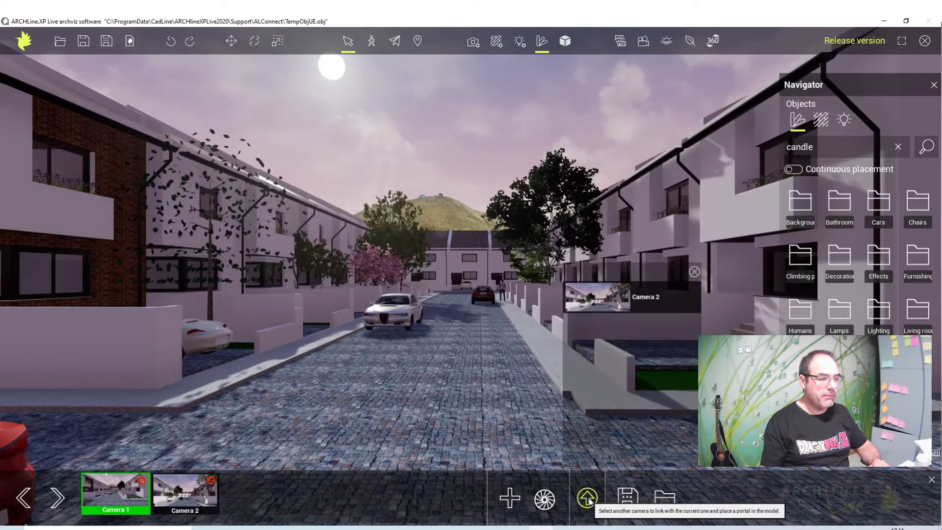
left_click(657, 295)
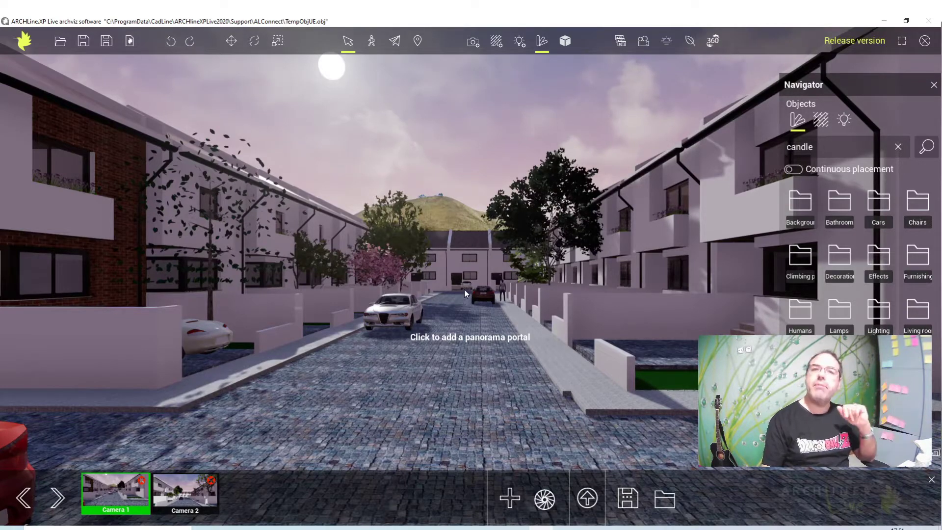
left_click(467, 282)
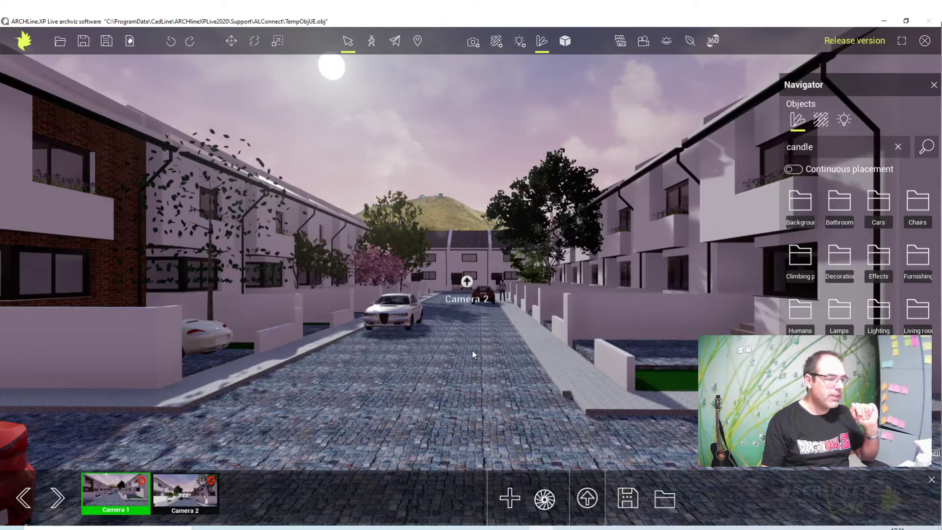
left_click(467, 283)
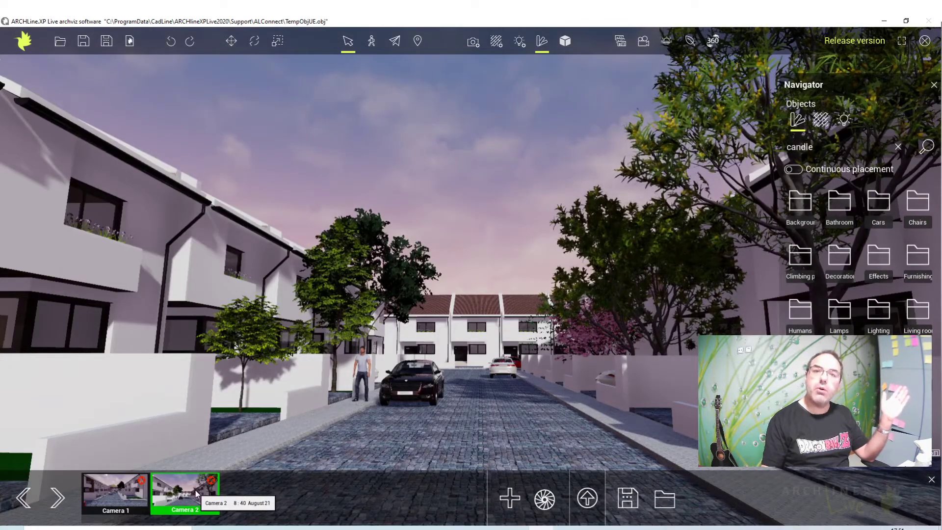
Link Camera 2 back to Camera 1 with a portal, previewing Camera 1 from its link card
left_click(588, 499)
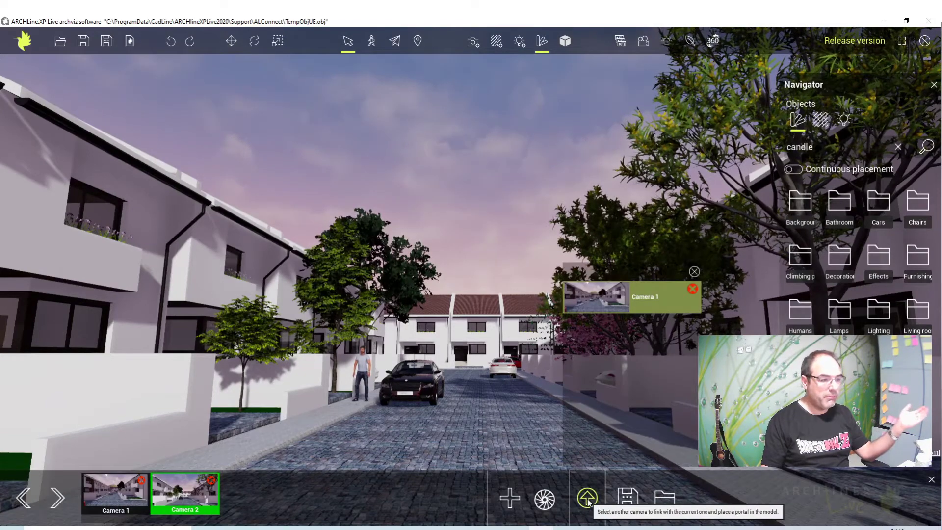
left_click(649, 285)
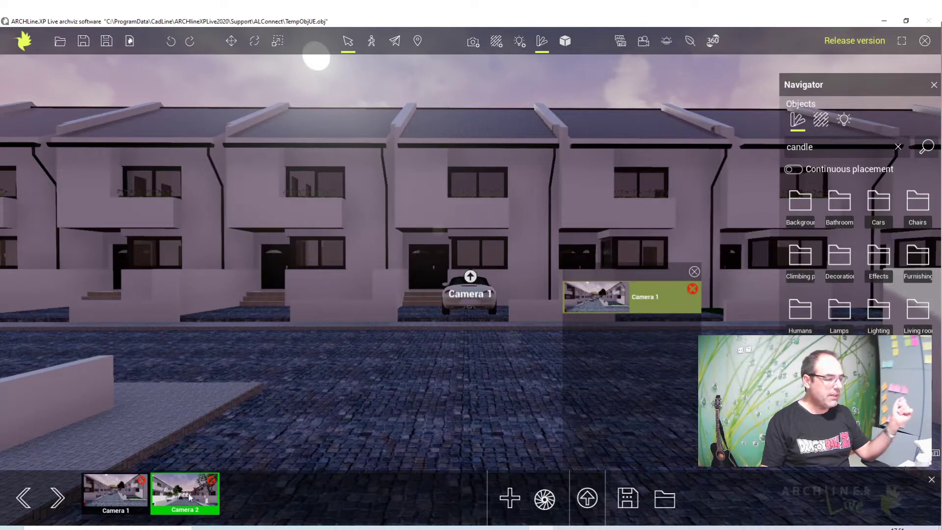
left_click(172, 492)
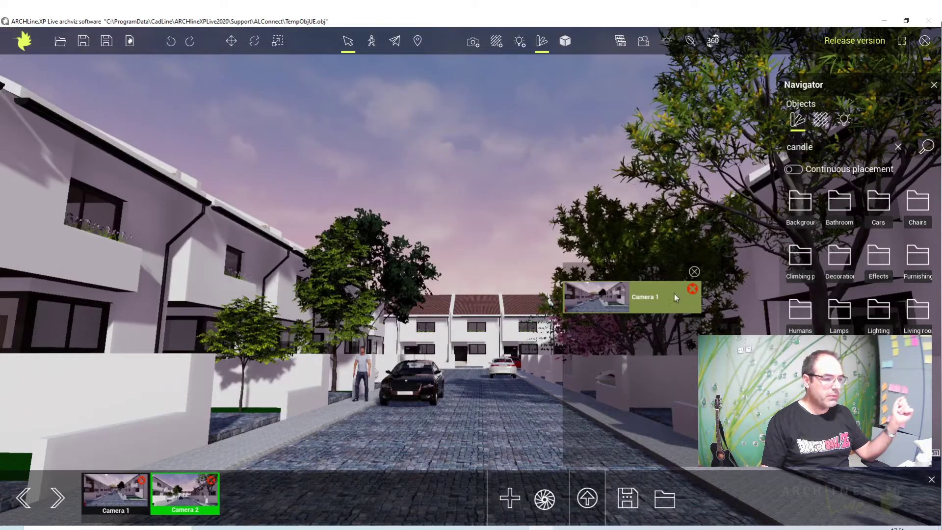
left_click(651, 302)
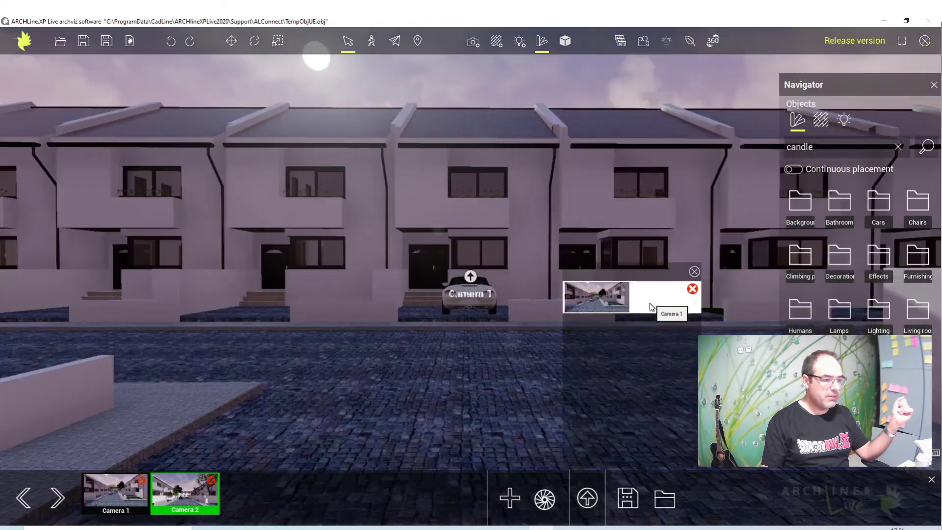
left_click(693, 272)
left_click(184, 495)
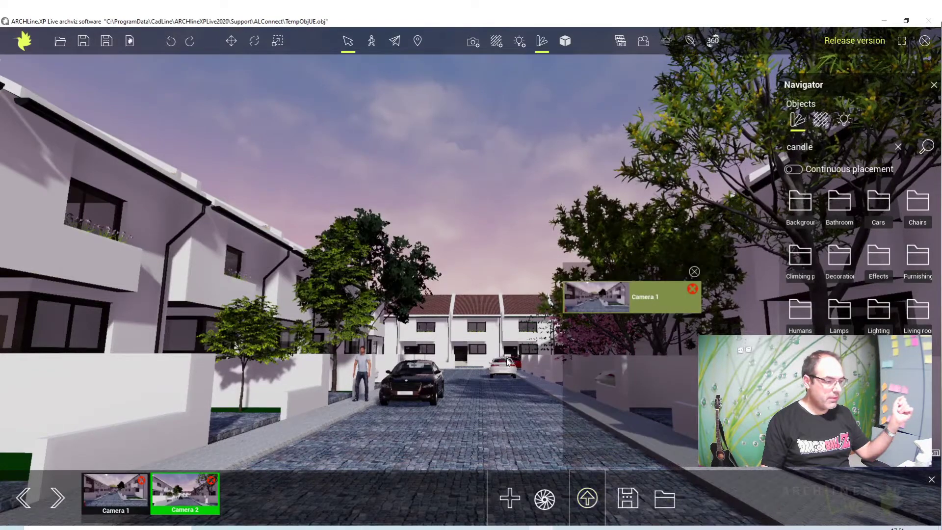
left_click(617, 298)
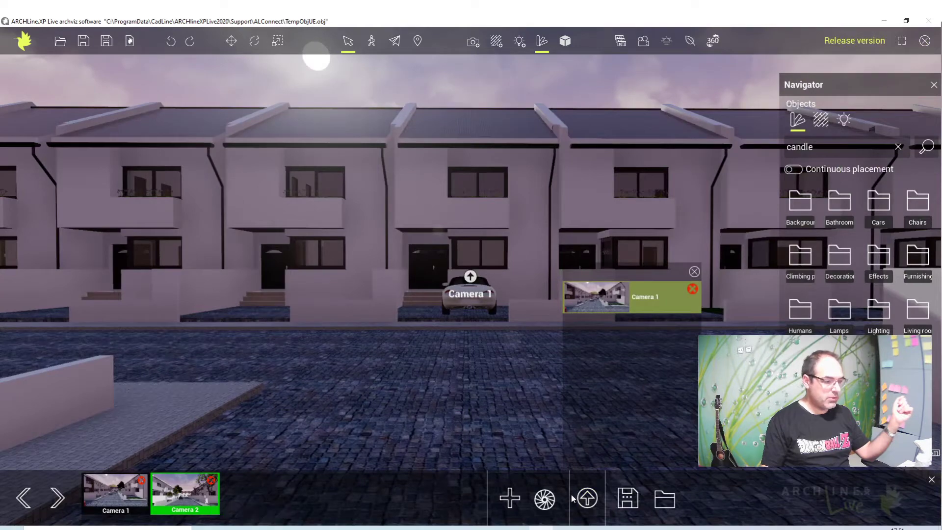
left_click(170, 495)
mouse_move(628, 499)
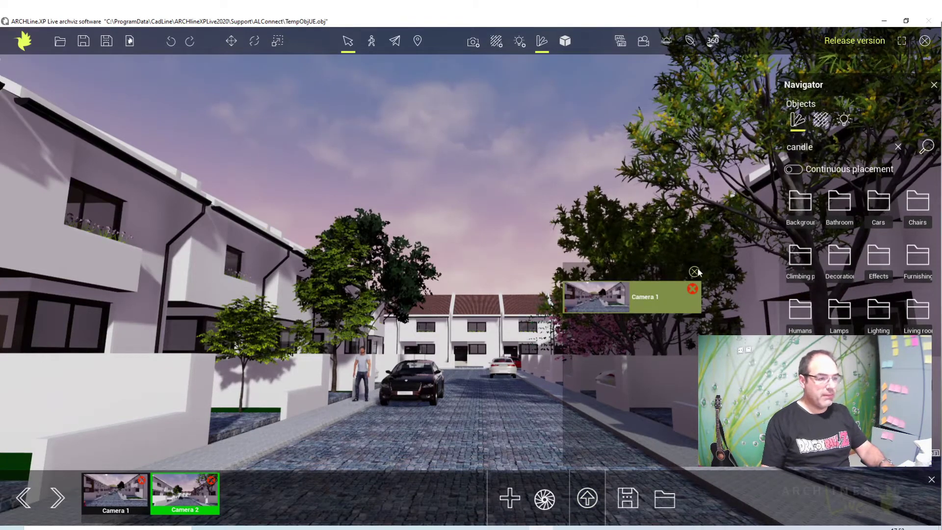
Regenerate the Panorama 360 tour, turn the view, and jump to Camera 2 via its portal
left_click(623, 500)
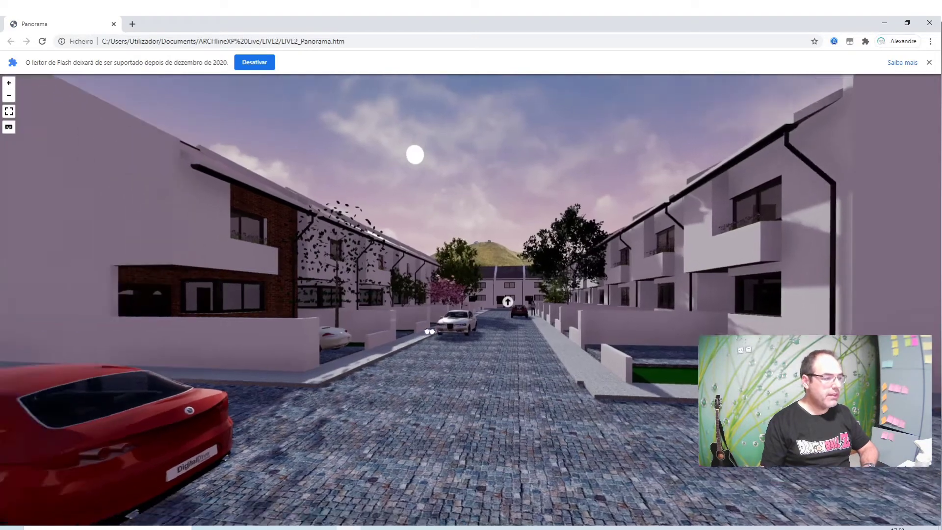
mouse_move(441, 373)
left_mouse_down()
mouse_move(362, 353)
mouse_move(463, 329)
mouse_move(485, 245)
mouse_move(794, 264)
mouse_move(795, 281)
left_mouse_up()
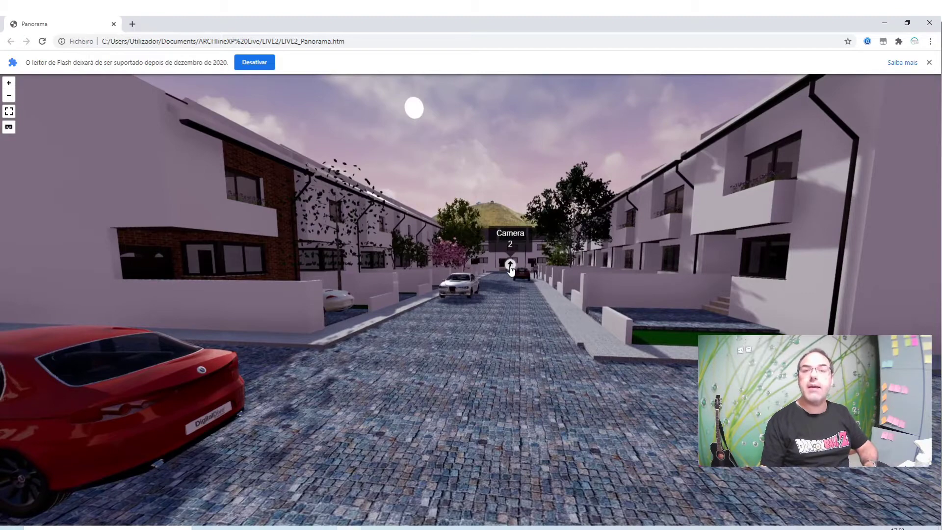
left_click(510, 266)
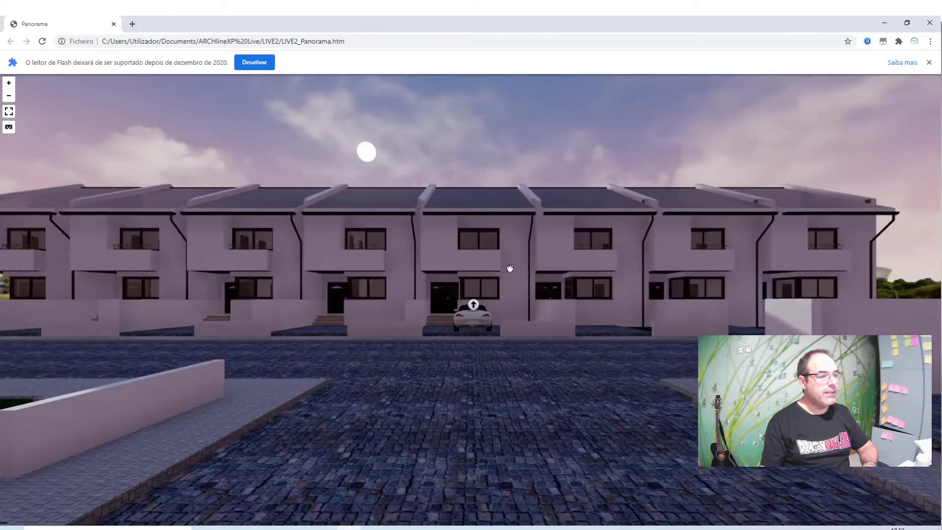
mouse_move(510, 269)
left_mouse_down()
mouse_move(473, 256)
mouse_move(450, 406)
mouse_move(363, 346)
mouse_move(522, 362)
mouse_move(442, 427)
mouse_move(324, 324)
mouse_move(439, 331)
left_mouse_up()
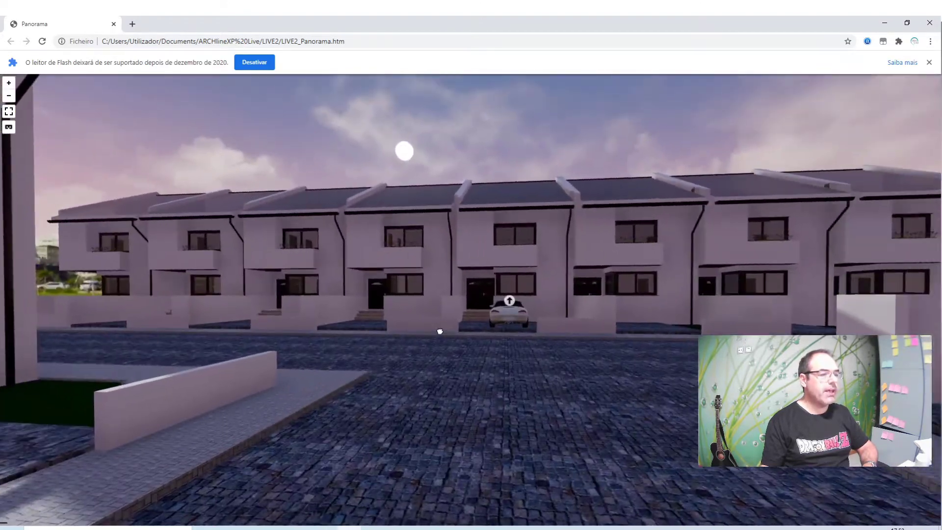
Hop between the Camera 1 and Camera 2 viewpoints through their portals, then return to ARCHLine.XP Live
left_click(510, 300)
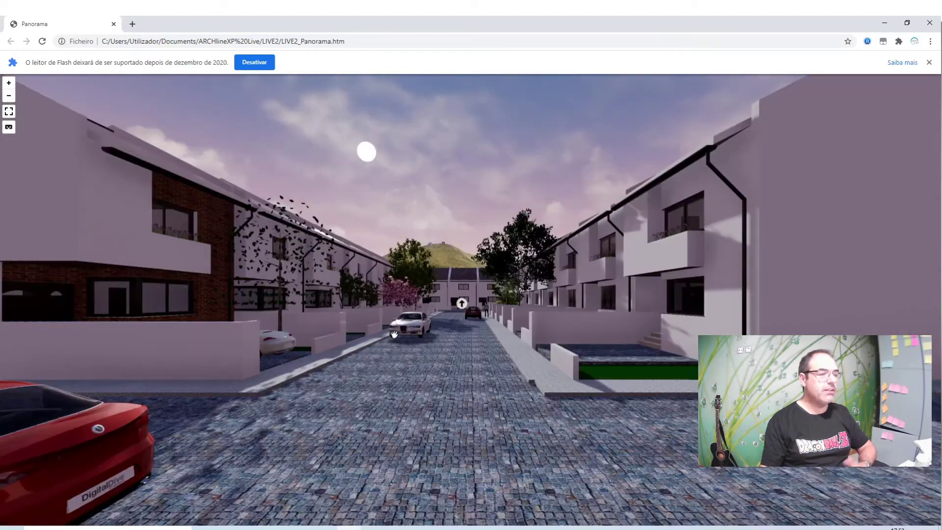
mouse_move(394, 334)
left_mouse_down()
mouse_move(564, 285)
mouse_move(430, 264)
mouse_move(319, 263)
mouse_move(371, 244)
left_mouse_up()
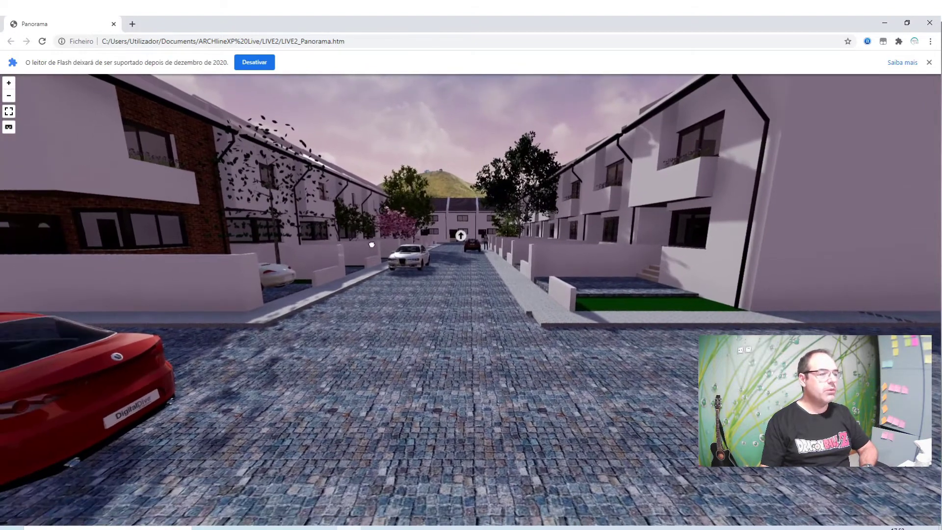
left_click(461, 236)
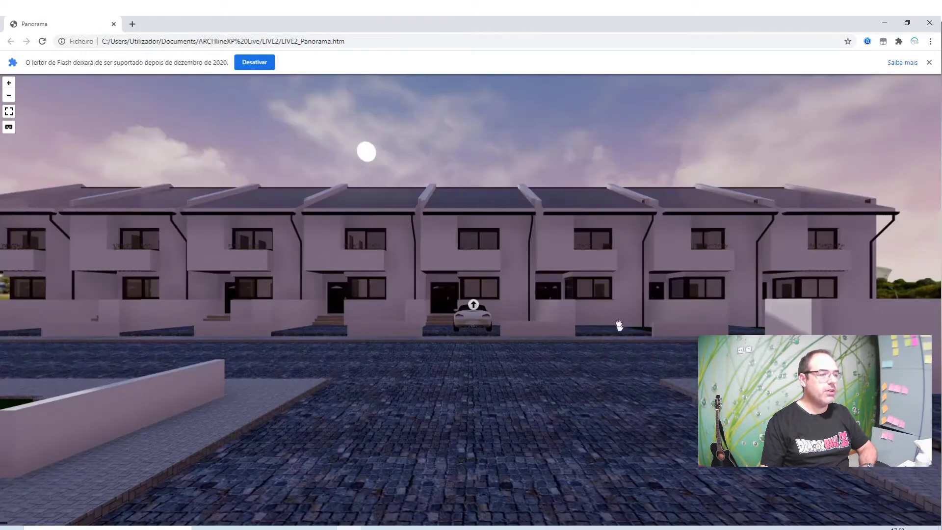
left_click(471, 305)
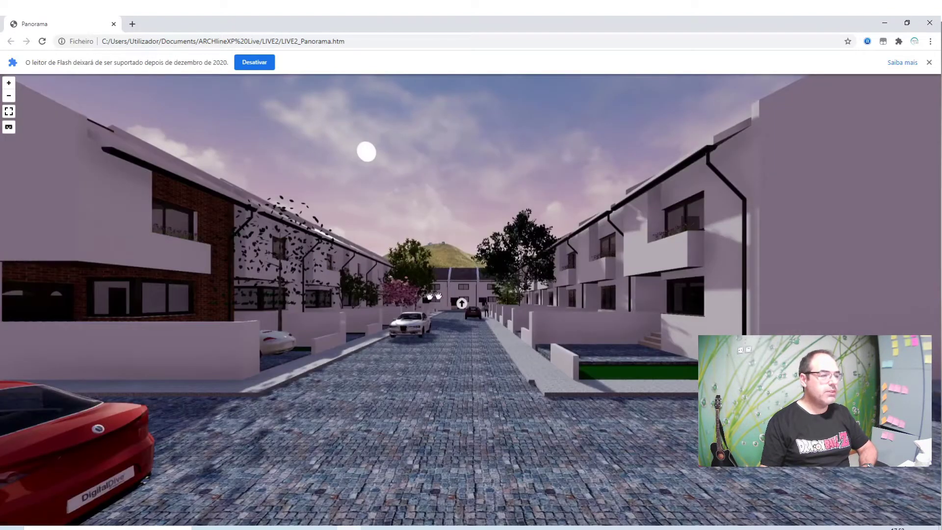
left_click(462, 305)
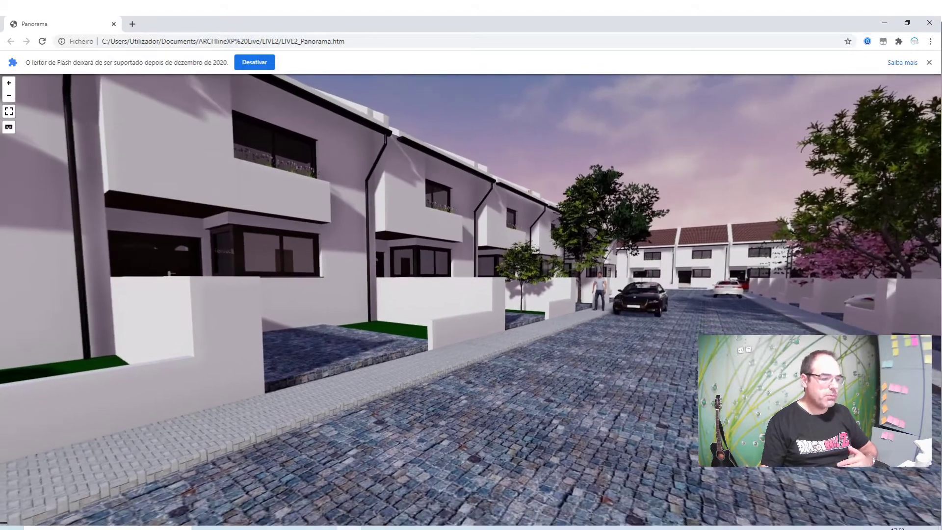
key("alt+Tab")
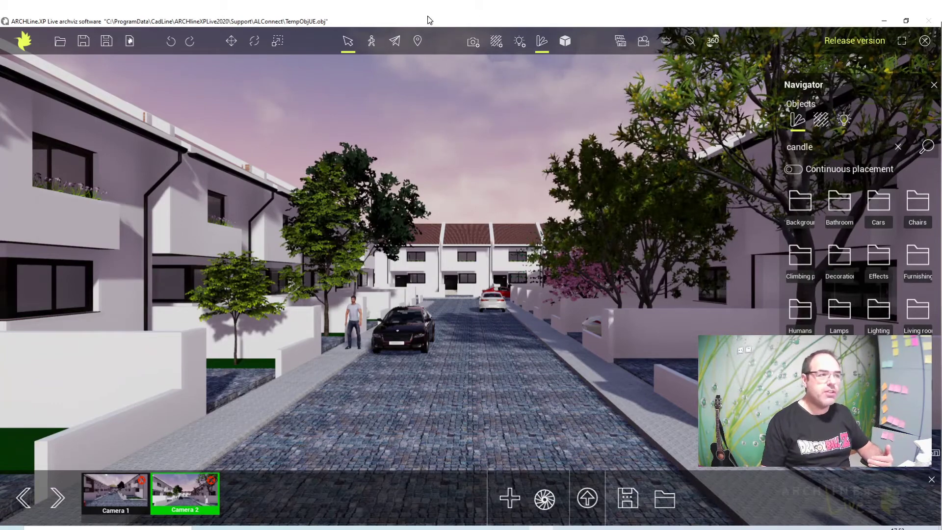
Save the View_2 interior room as panorama Camera 3, then return to Camera 1's street view
left_click(715, 42)
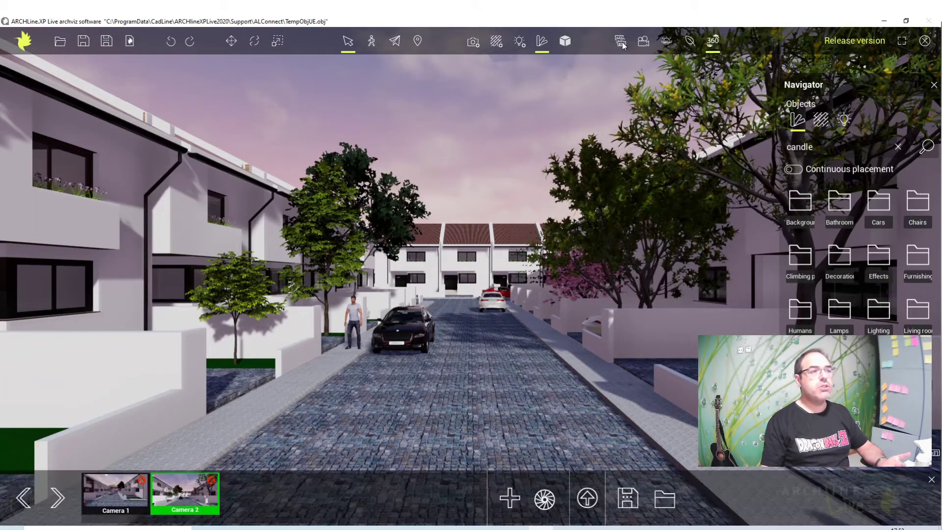
left_click(621, 43)
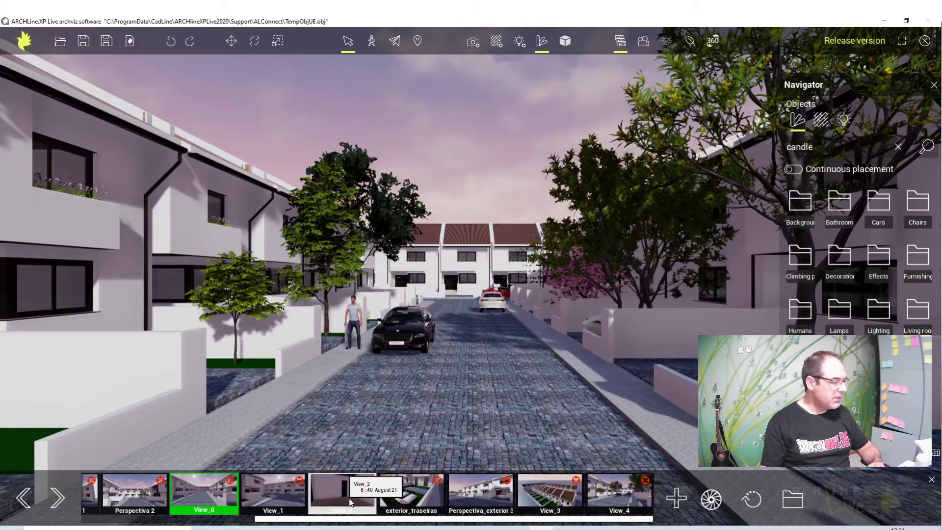
left_click(350, 502)
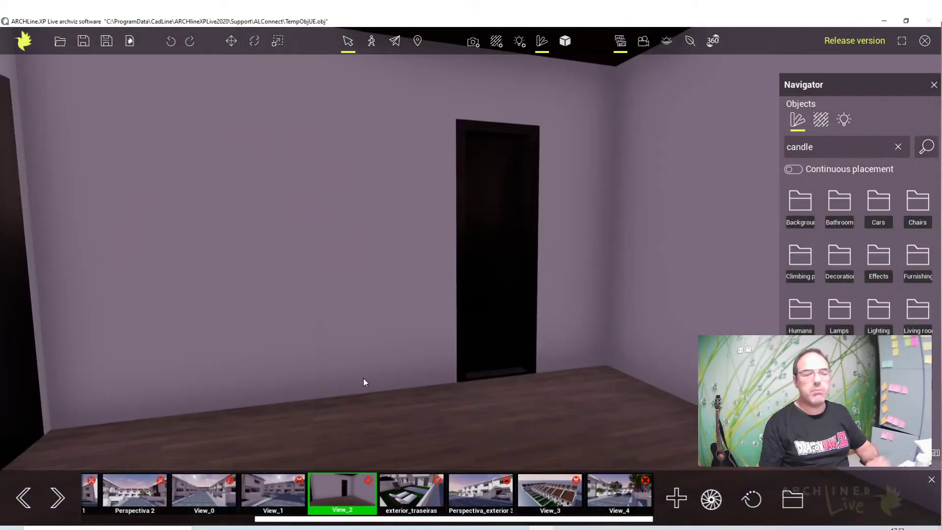
left_click(714, 41)
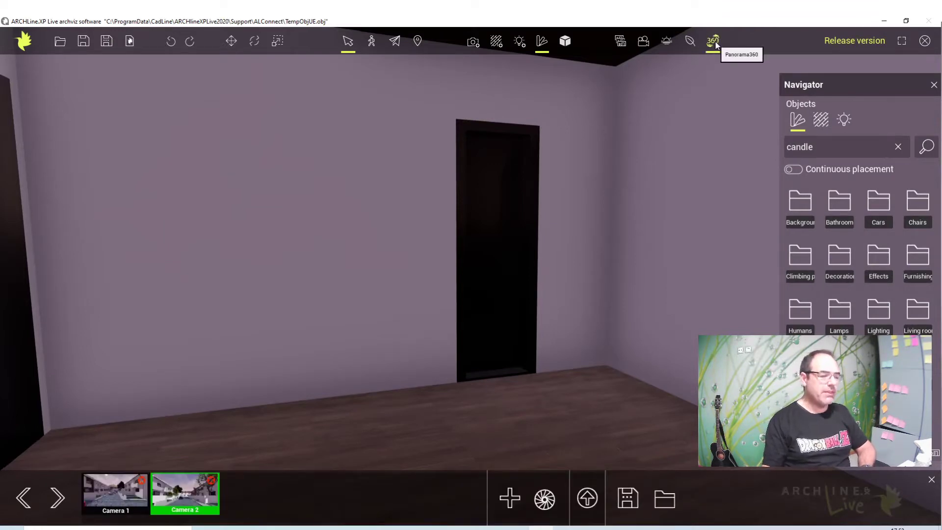
left_click(511, 498)
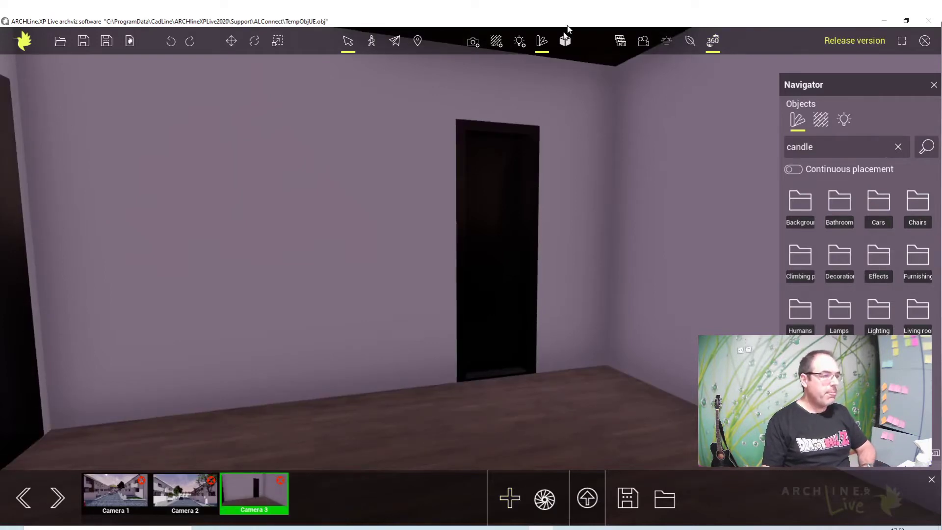
left_click(138, 499)
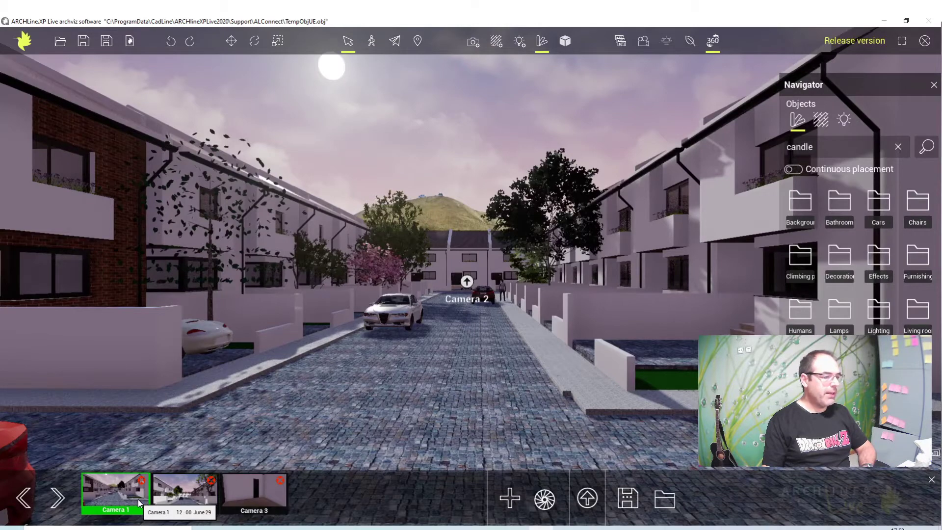
Place a Camera 3 portal on the left-hand house and regenerate the Panorama 360 content
left_click(588, 499)
left_click(643, 328)
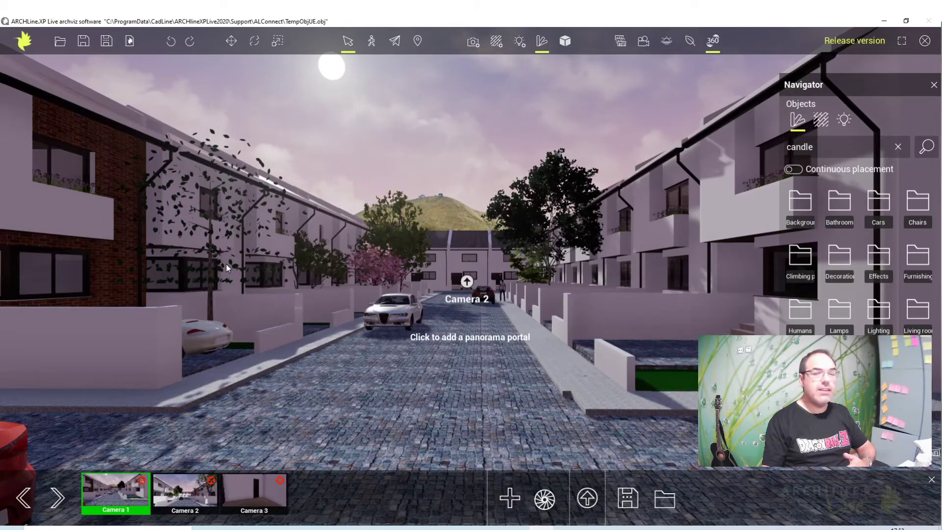
left_click(254, 273)
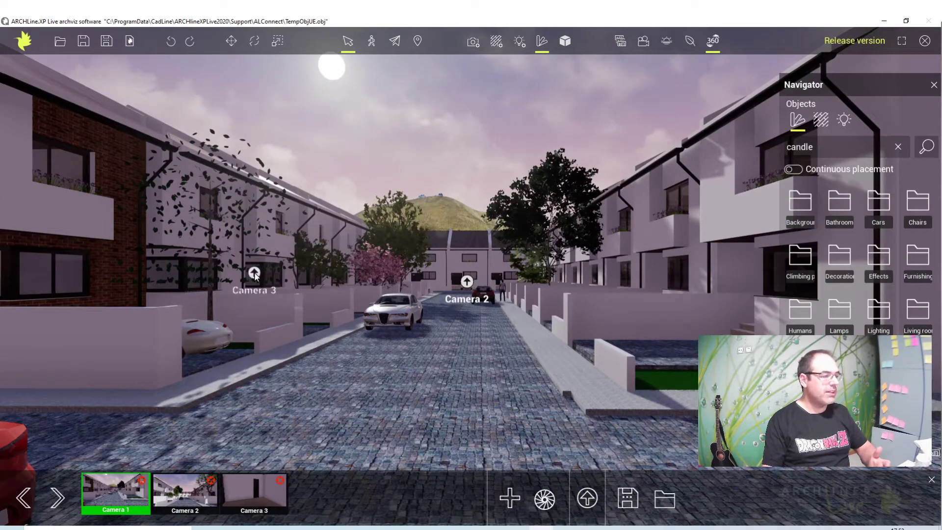
left_click(633, 506)
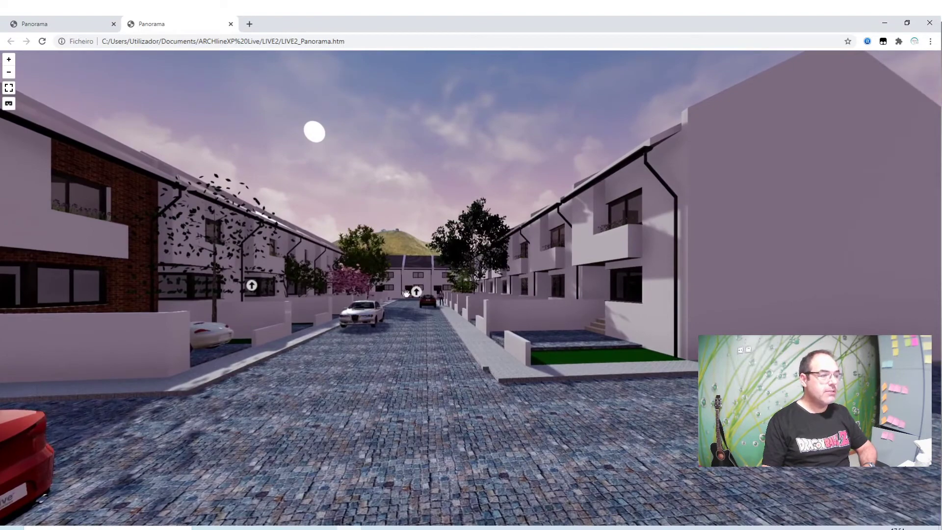
left_click(416, 293)
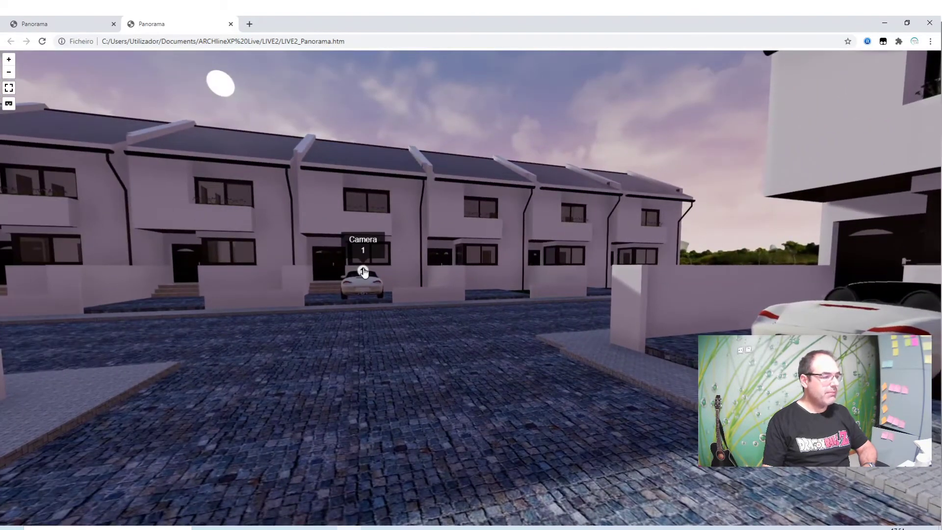
left_click(363, 271)
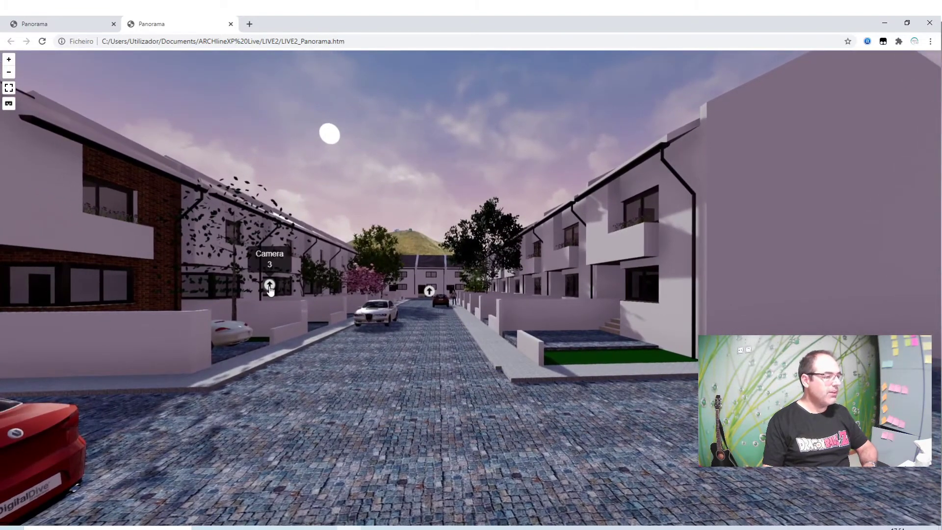
Enter the room through the Camera 3 portal and look around, ending on the window toward the houses
left_click(270, 286)
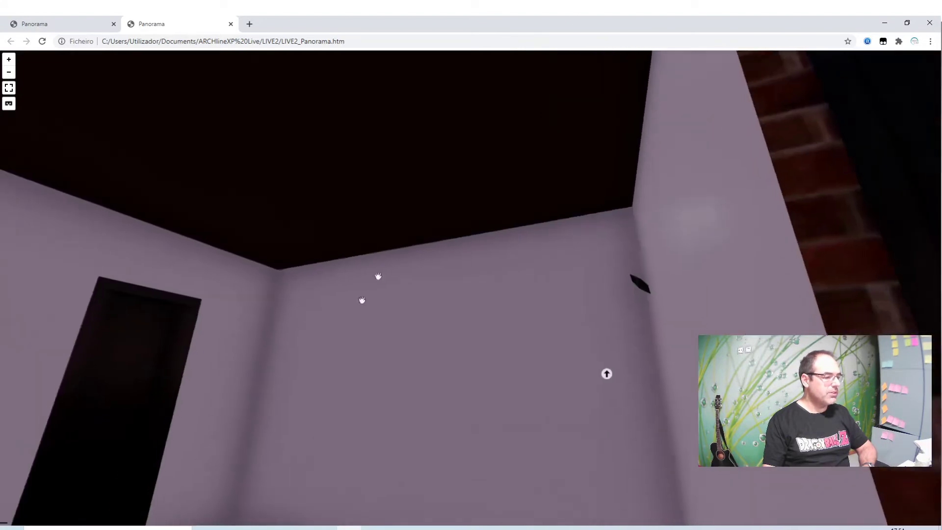
left_click_drag(606, 372, 620, 326)
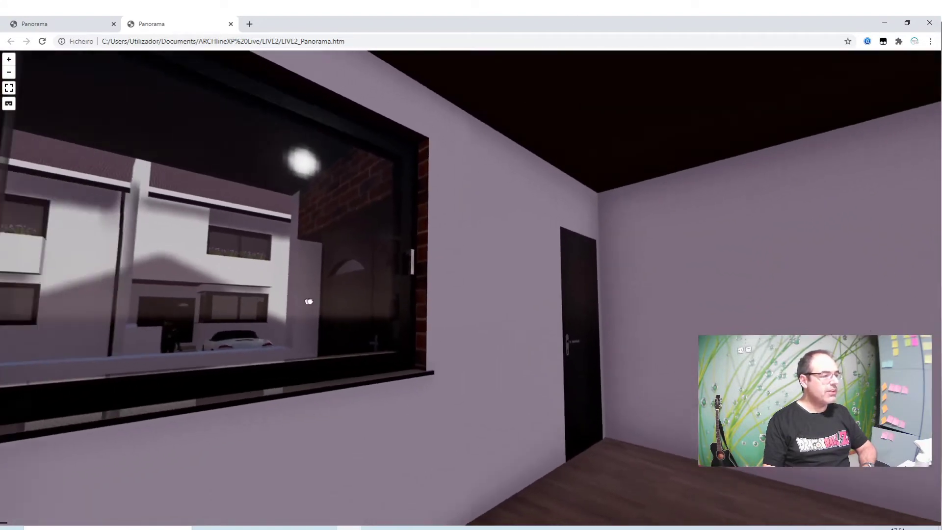
mouse_move(362, 343)
left_mouse_down()
mouse_move(528, 332)
mouse_move(598, 367)
left_mouse_up()
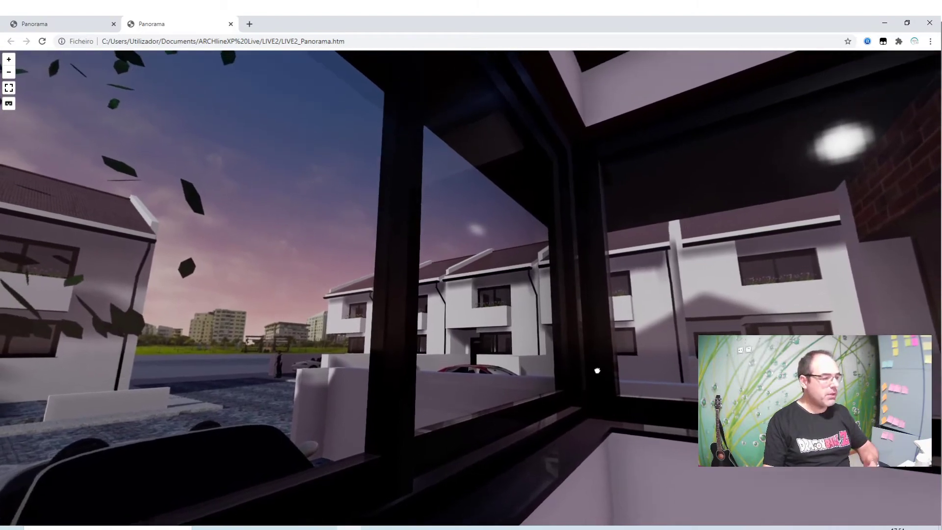
mouse_move(597, 370)
left_mouse_down()
mouse_move(577, 449)
mouse_move(309, 347)
mouse_move(190, 288)
mouse_move(225, 352)
mouse_move(23, 381)
mouse_move(13, 342)
left_mouse_up()
scroll(14, 363, "up", 3)
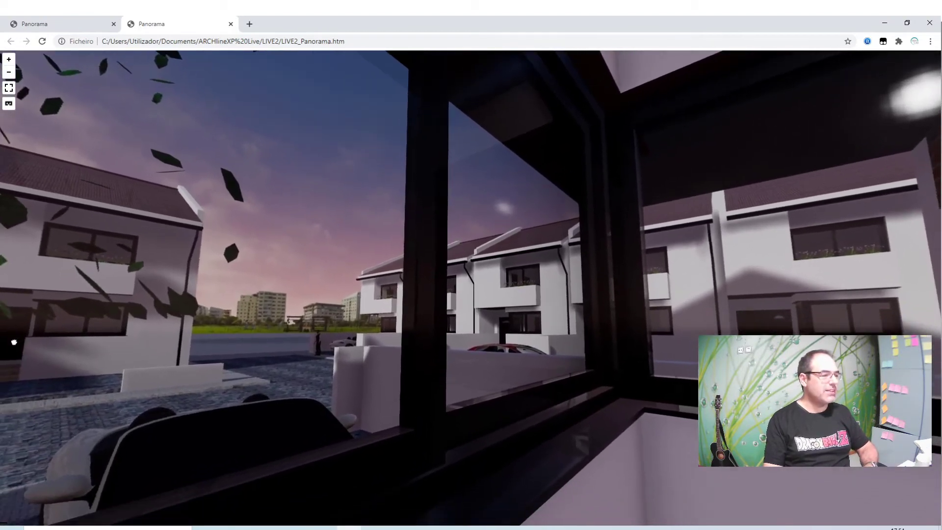
left_click_drag(50, 297, 157, 277)
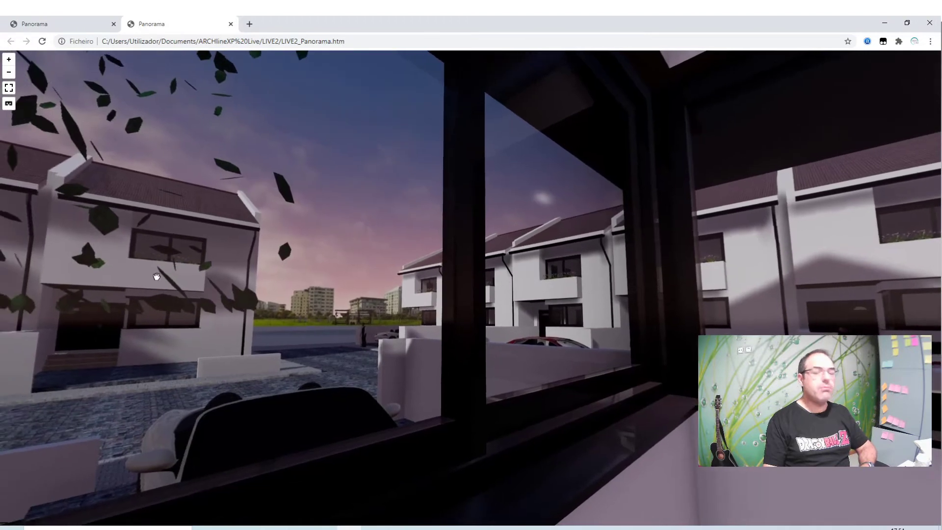